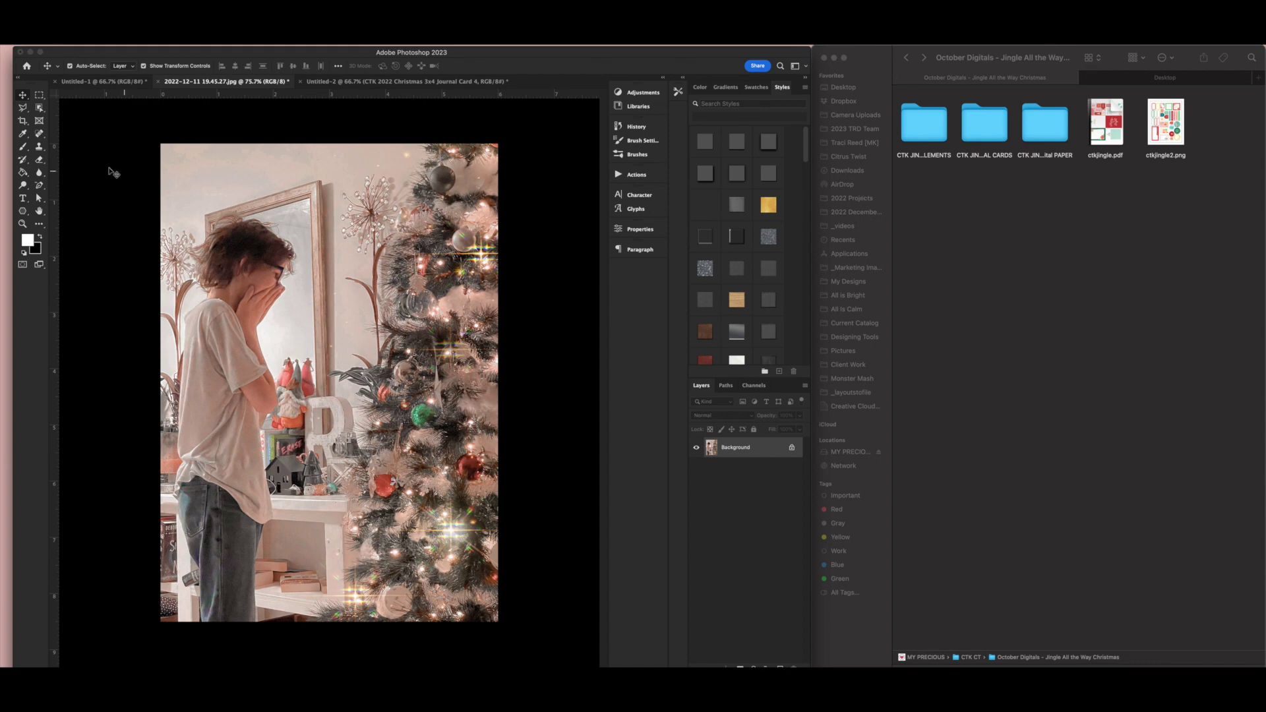
Step: Create a new transparent document, 6 inches wide and 8.5 inches high, at 300 pixels per inch
click(131, 84)
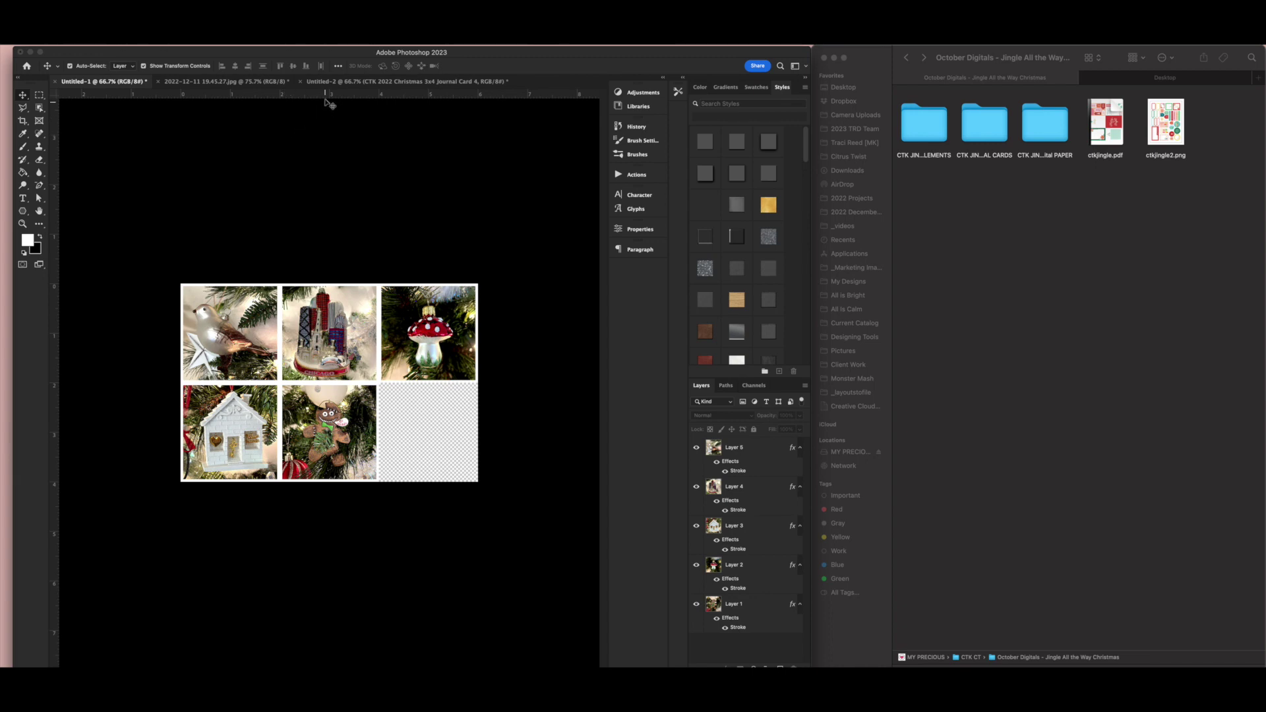
click(252, 84)
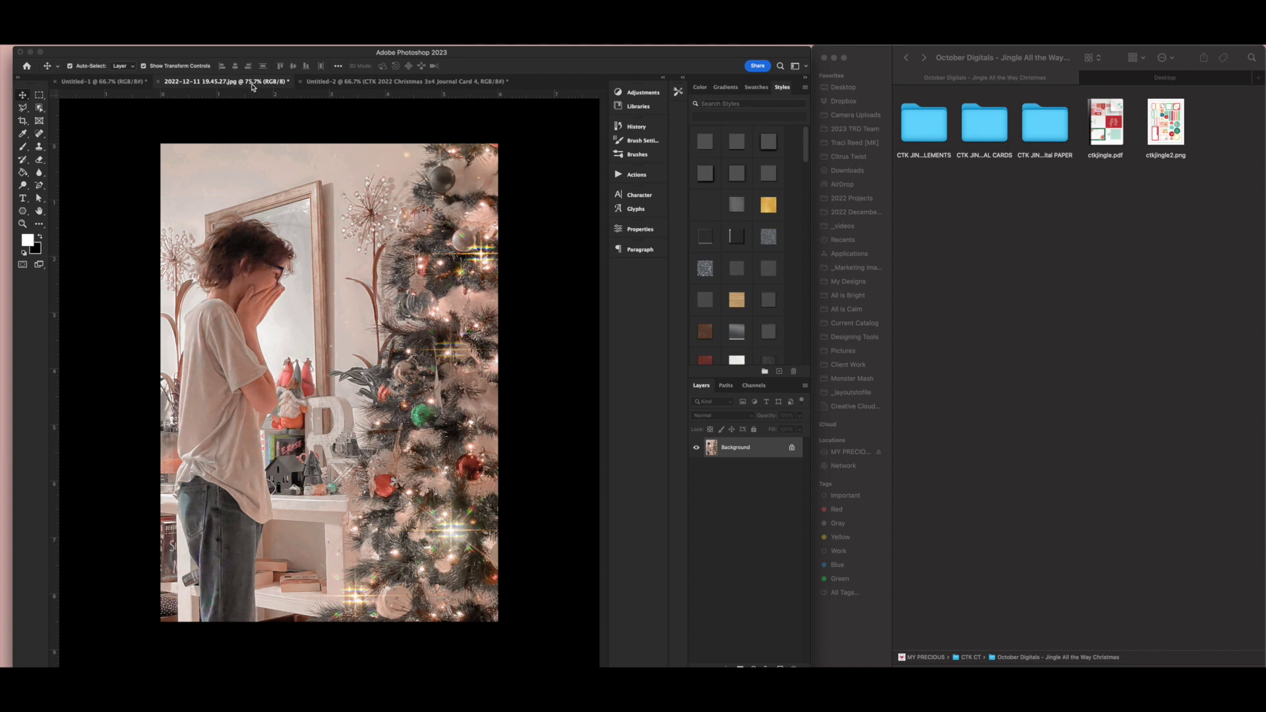
key(super+n)
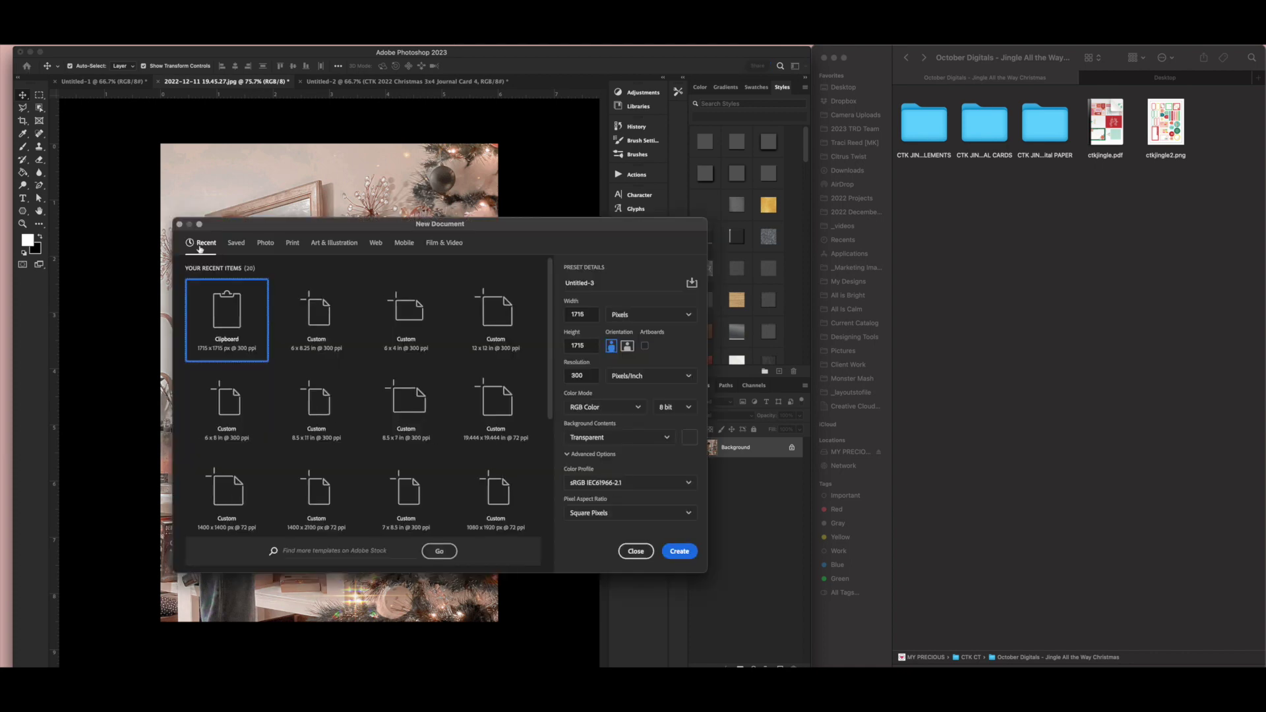
click(336, 318)
double_click(588, 340)
text(8.5)
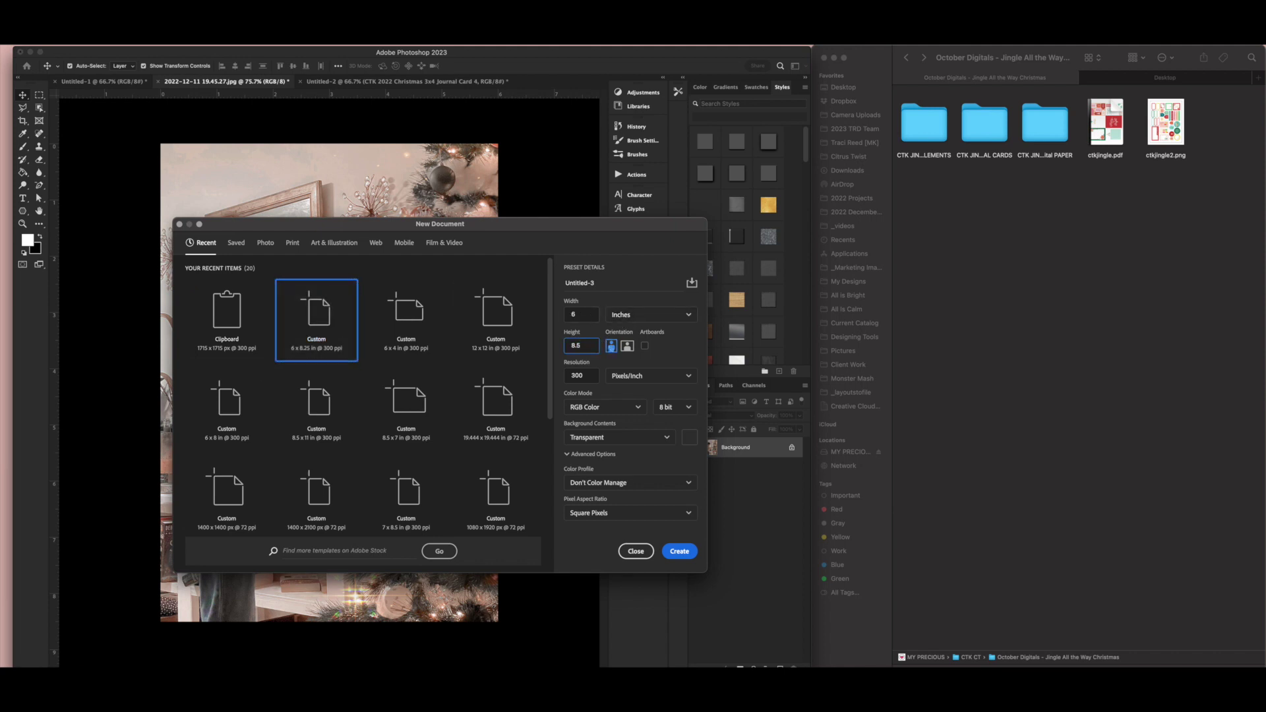
key(Return)
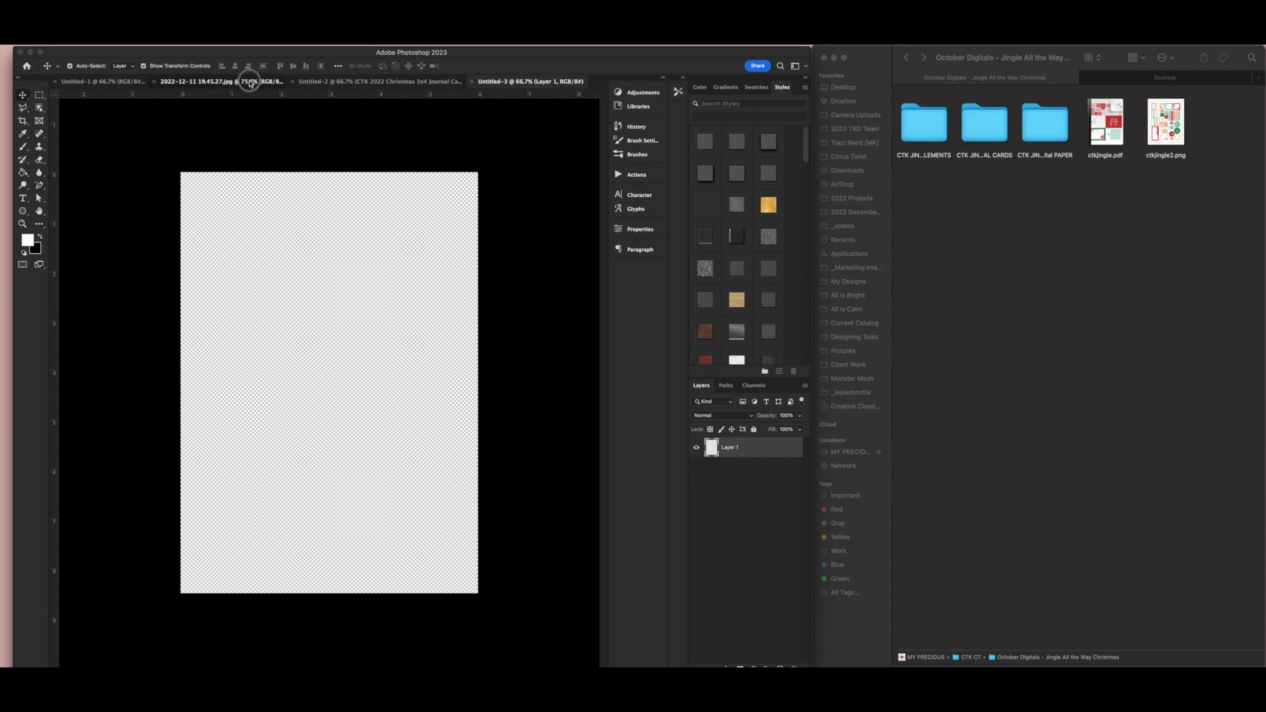
Step: Make a large circular selection in the Christmas photo, positioned to include the boy and the decorated tree
click(251, 84)
click(40, 95)
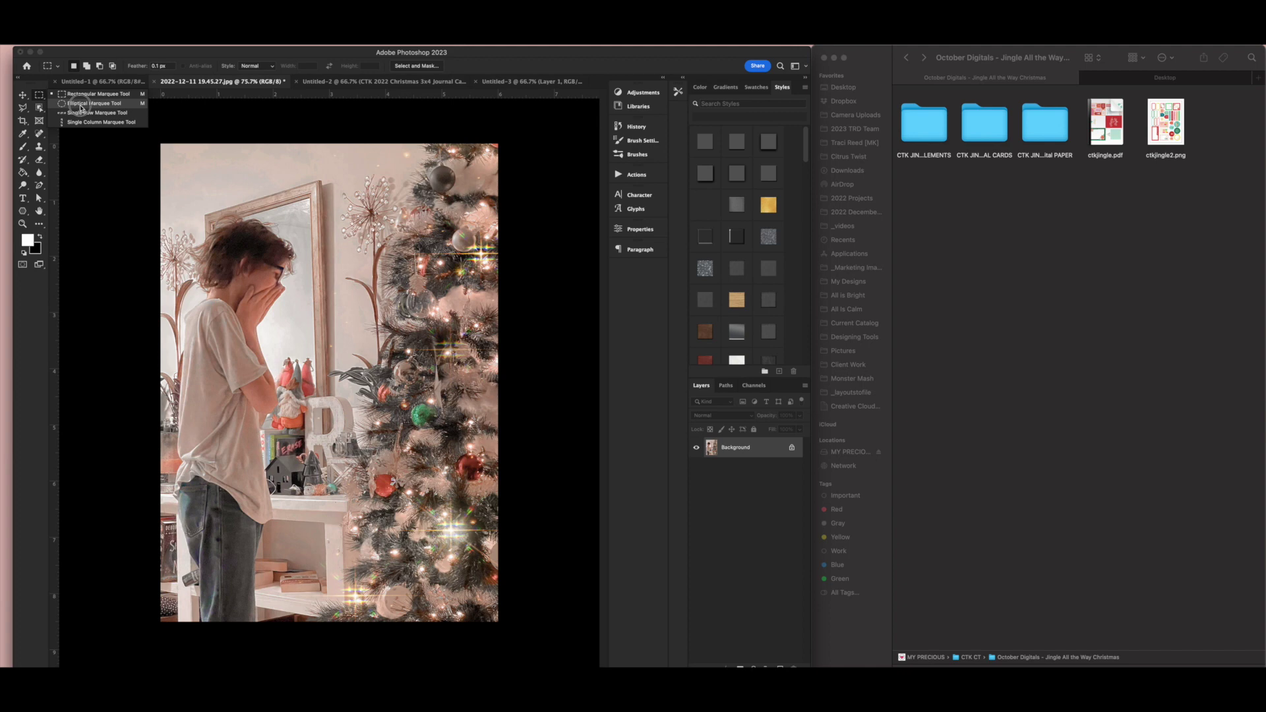
click(81, 104)
drag(342, 390, 177, 211)
drag(270, 327, 261, 300)
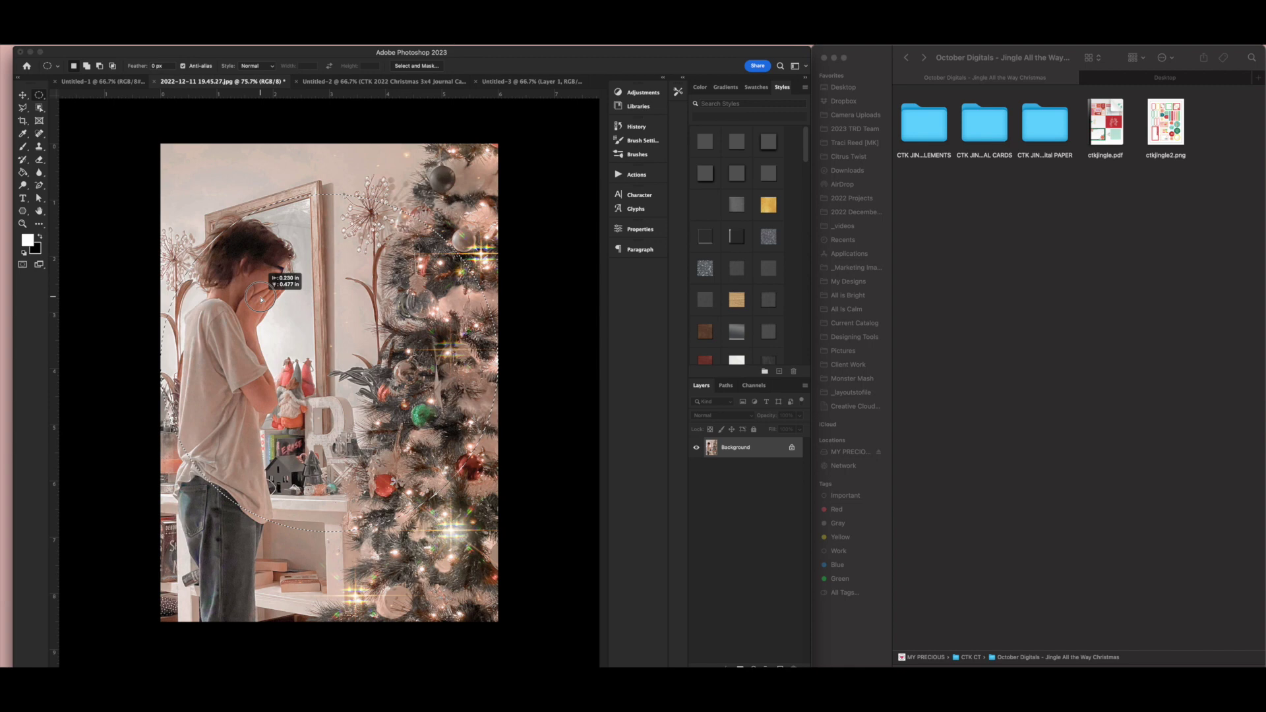
drag(261, 300, 261, 299)
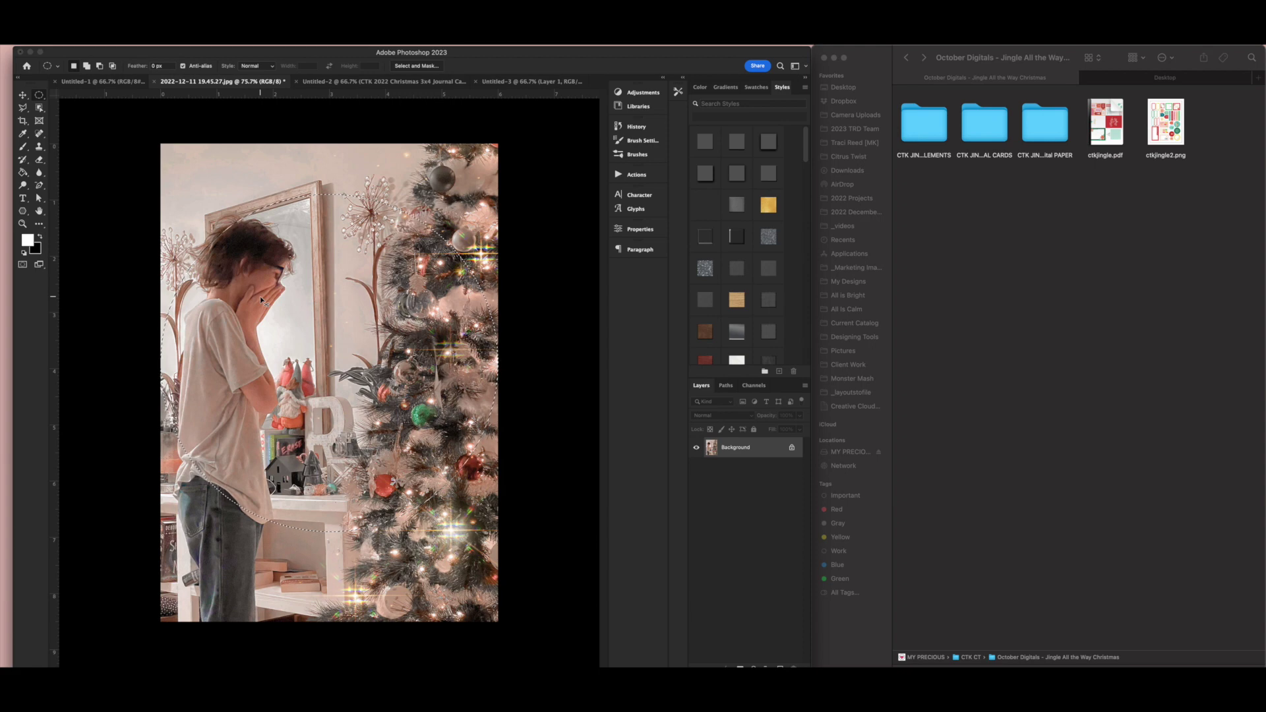
Step: Paste the circular photo cutout into the new document and scale it to about 75%, keeping it centred
click(539, 87)
key(cmd+v)
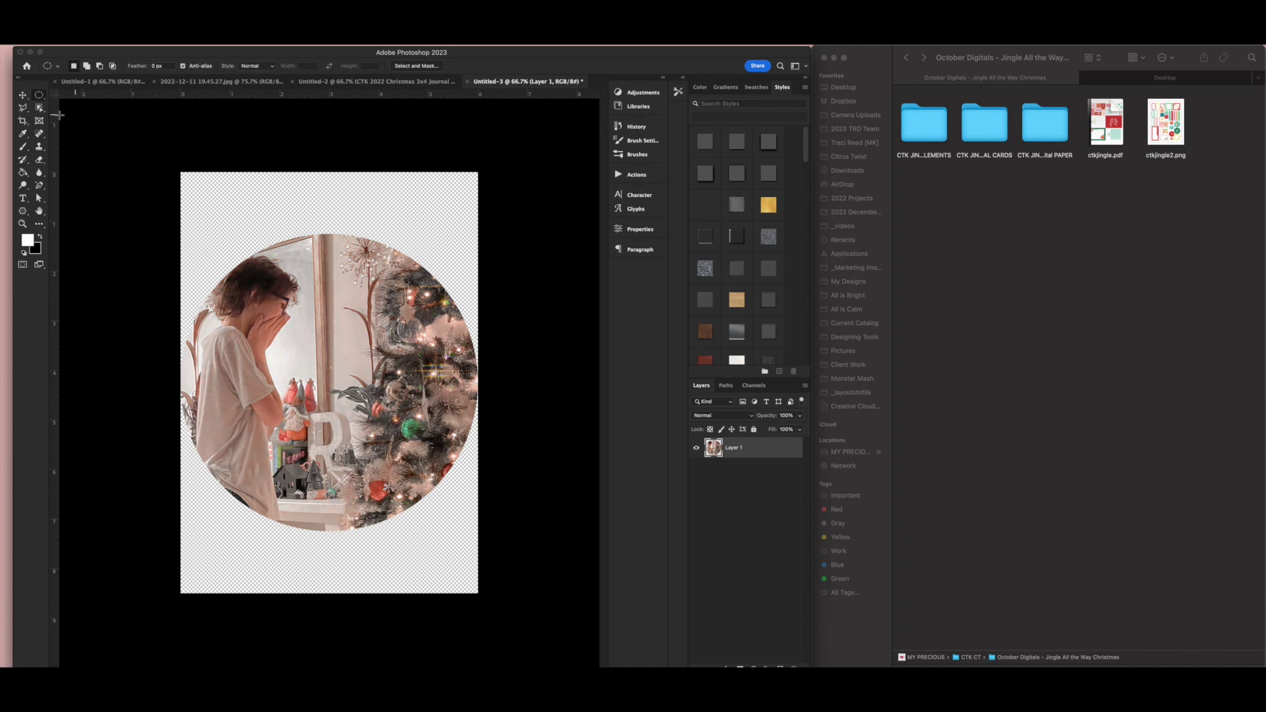
click(22, 95)
drag(478, 382, 444, 384)
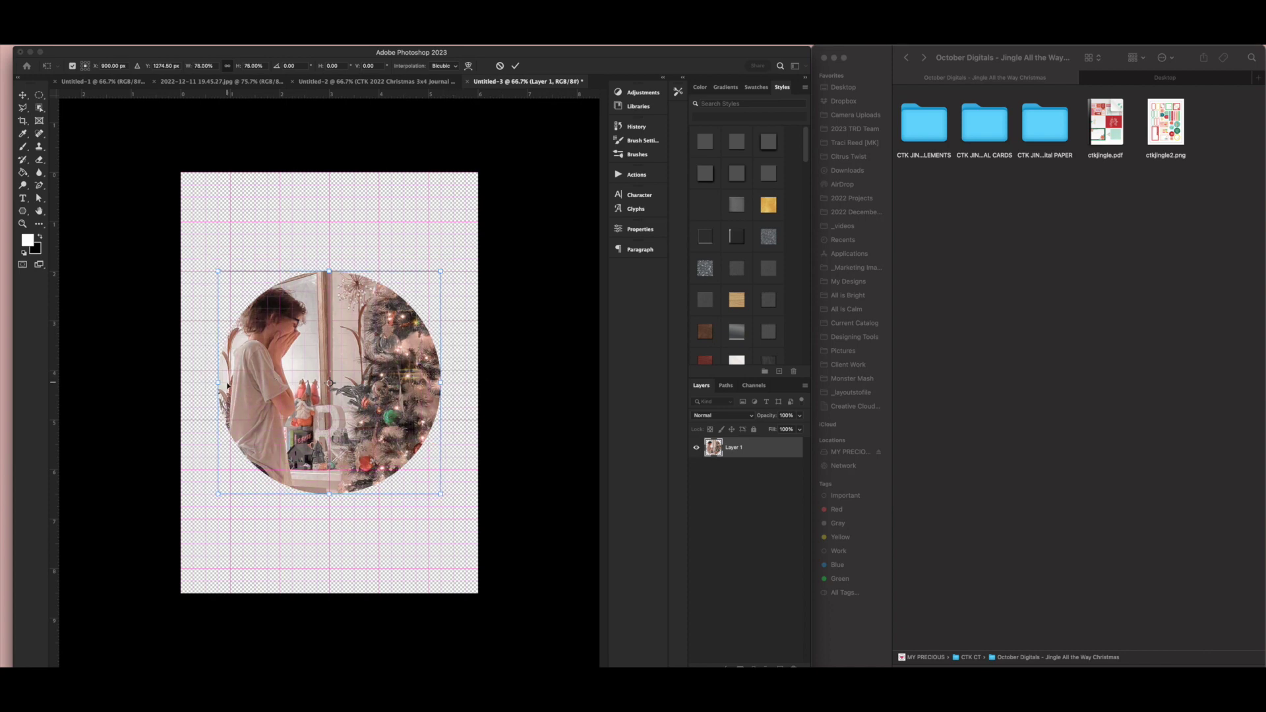
key(Return)
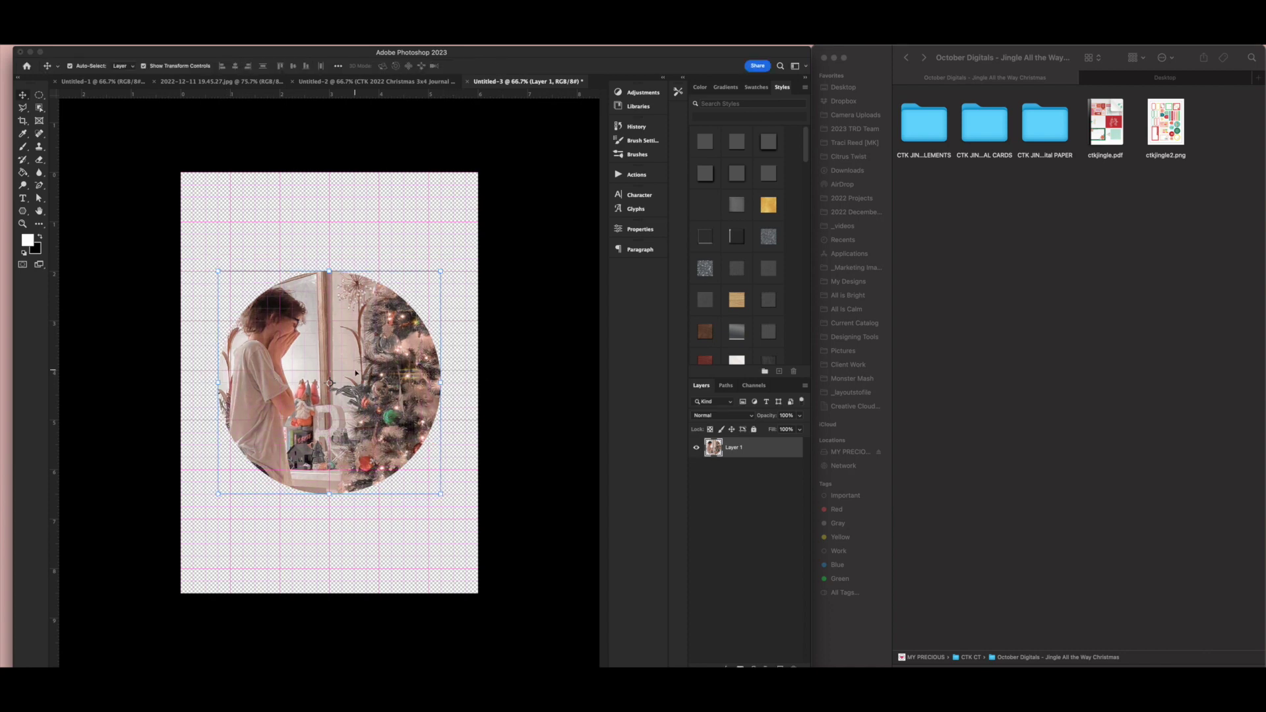
Step: Add a white circle about 5 inches wide on a new layer, concentric with the photo, and move it behind the photo
click(39, 96)
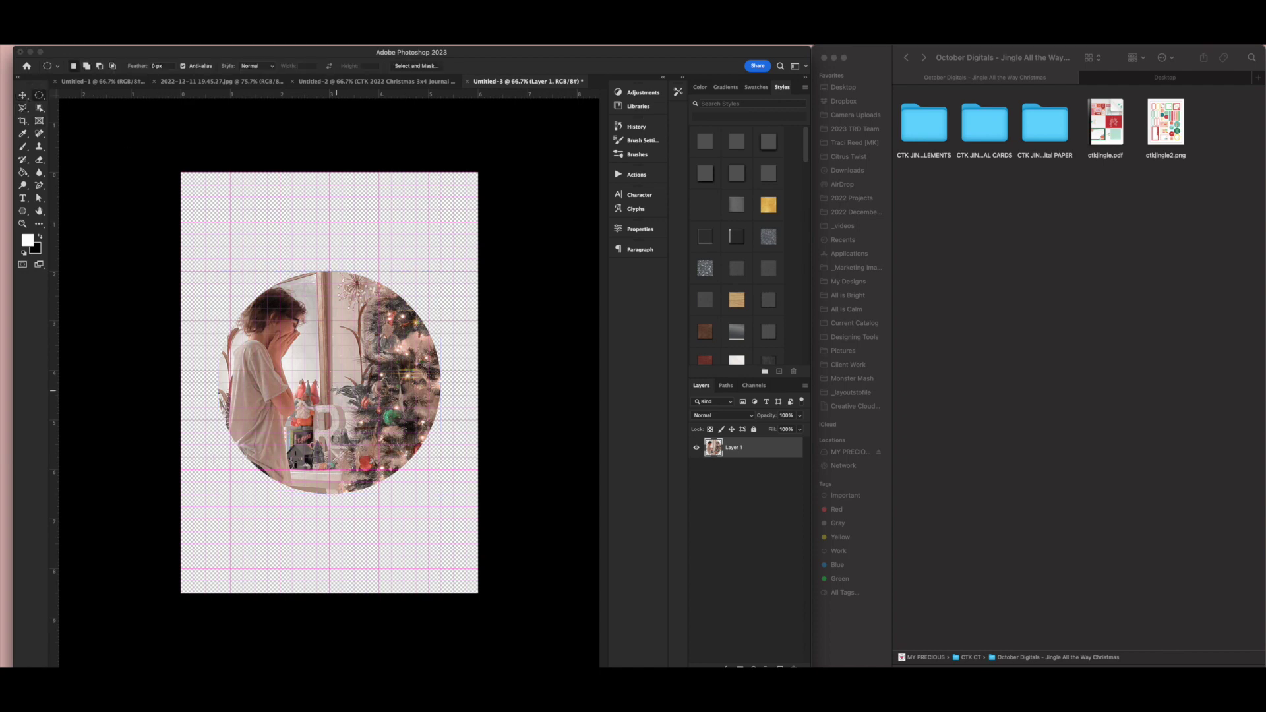
drag(327, 385, 193, 263)
click(20, 173)
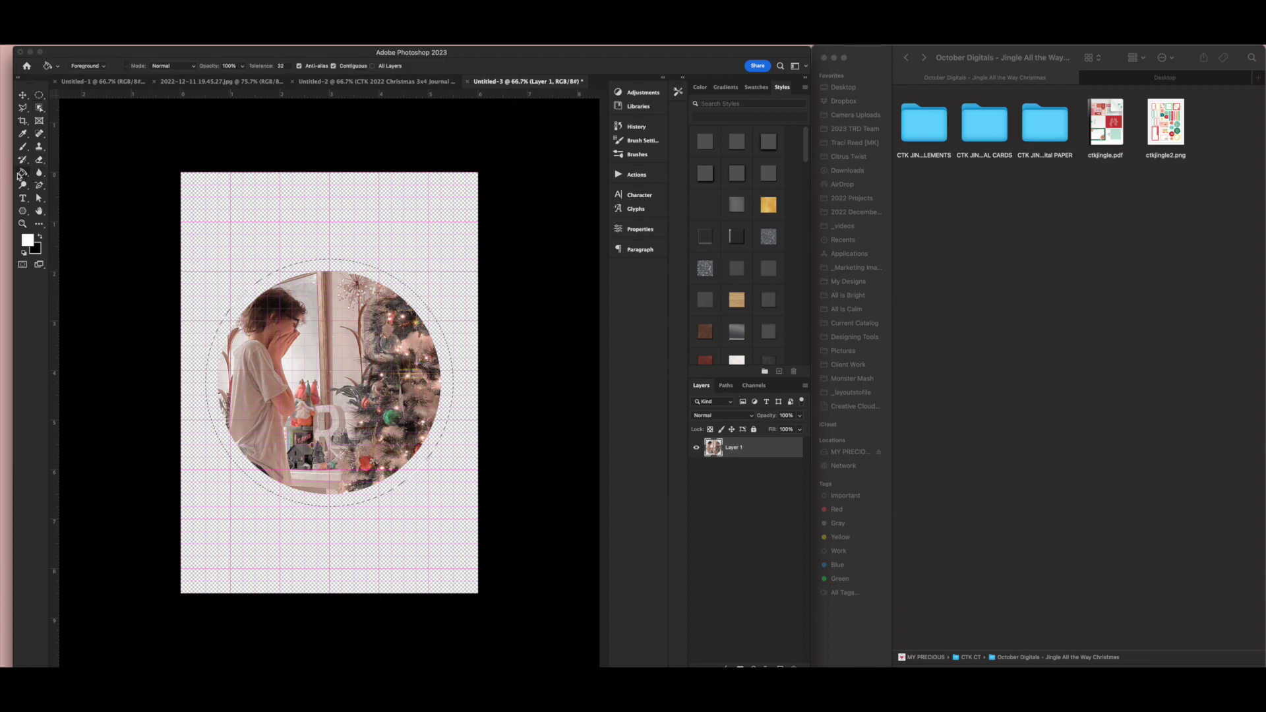
click(780, 666)
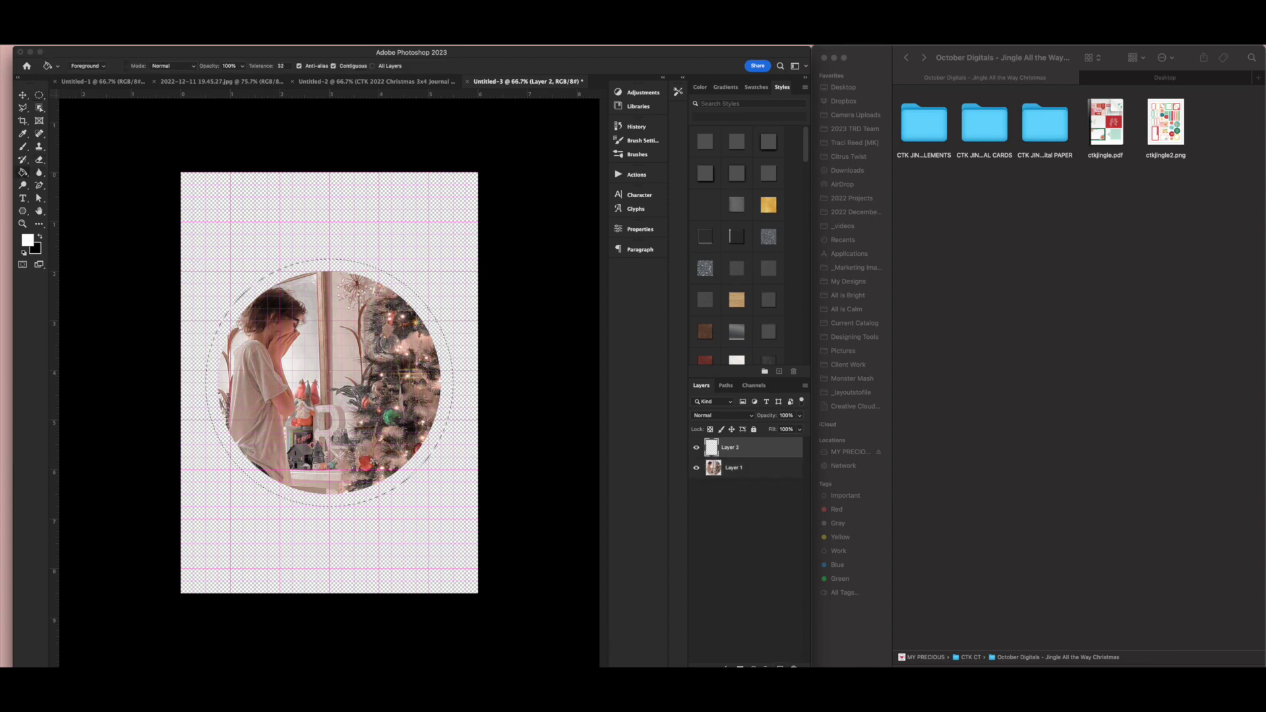
click(381, 376)
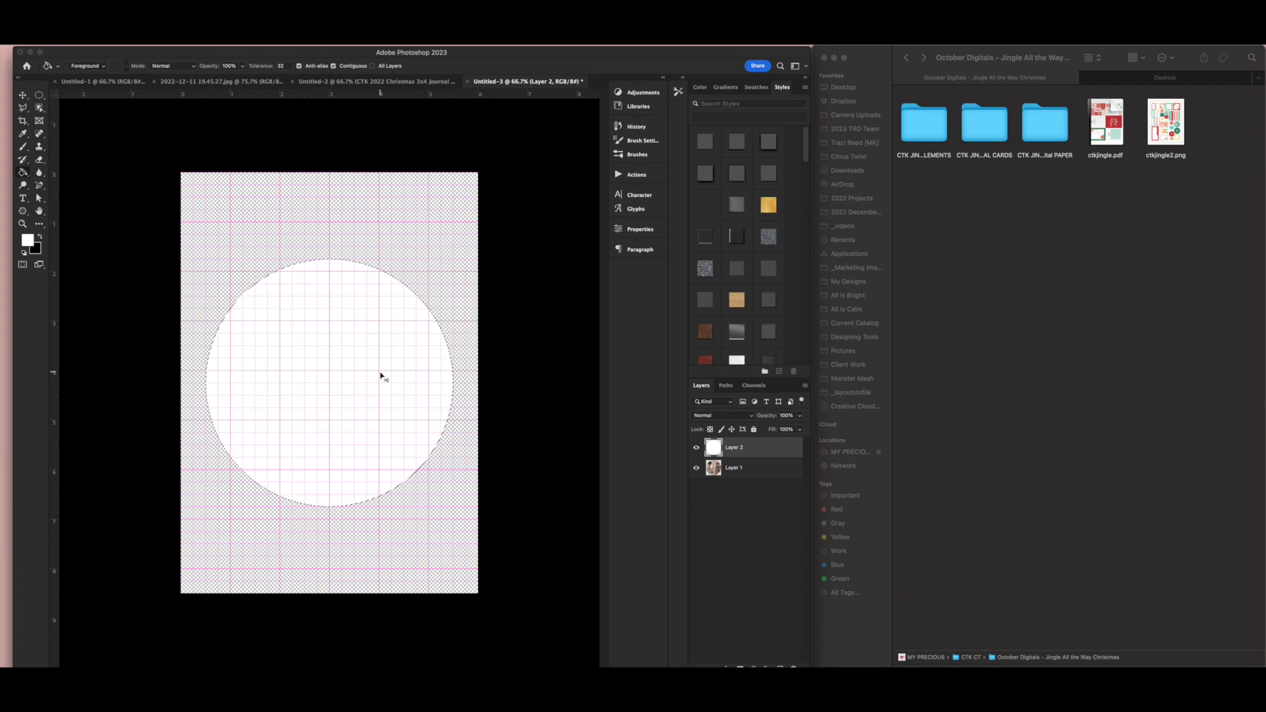
key(ctrl+d)
key(v)
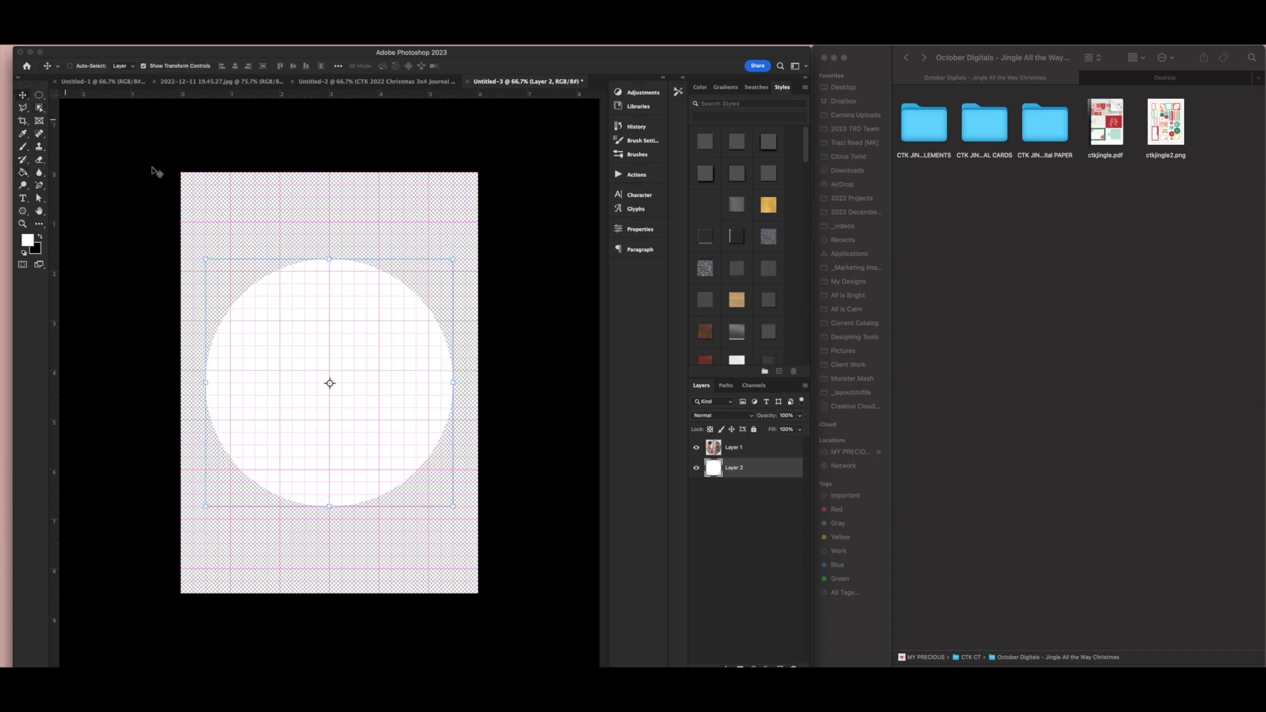
key(ctrl+bracketleft)
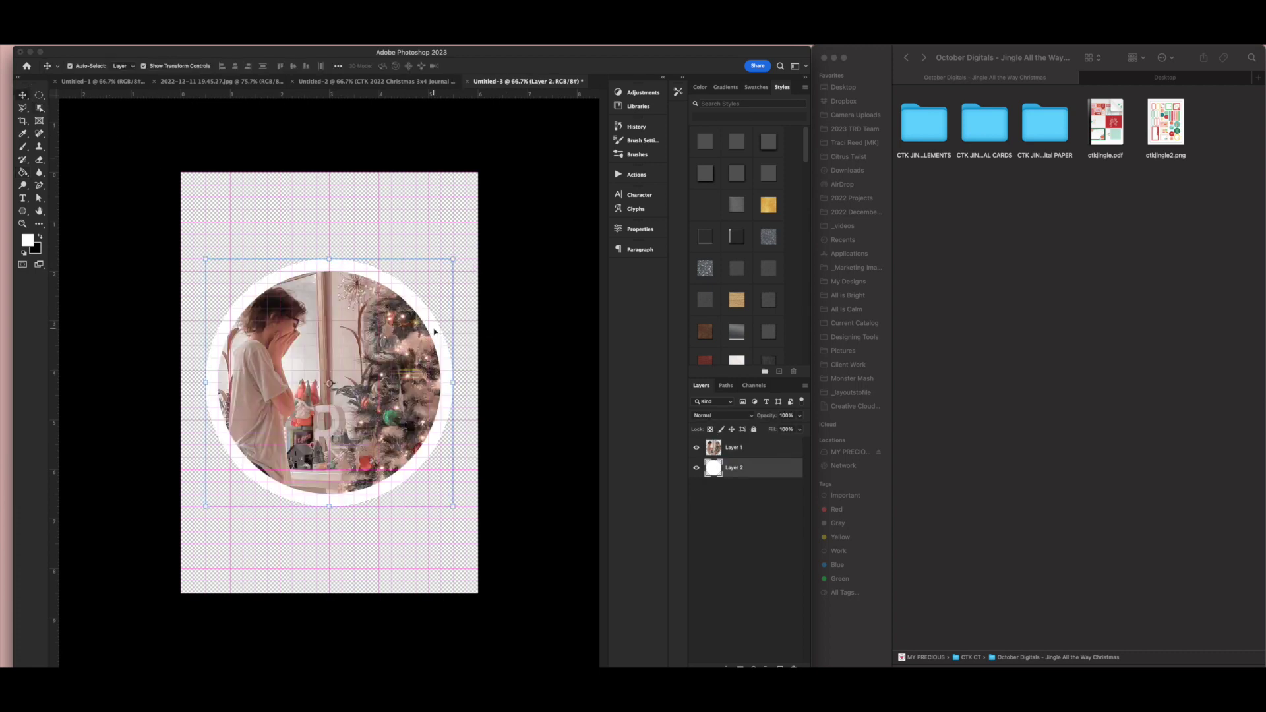
Step: Place CTK 2022 Christmas_TN Paper 11.png from the Digital Paper PNG folder, scale it to 106.25%, and send it behind the white circle
click(966, 261)
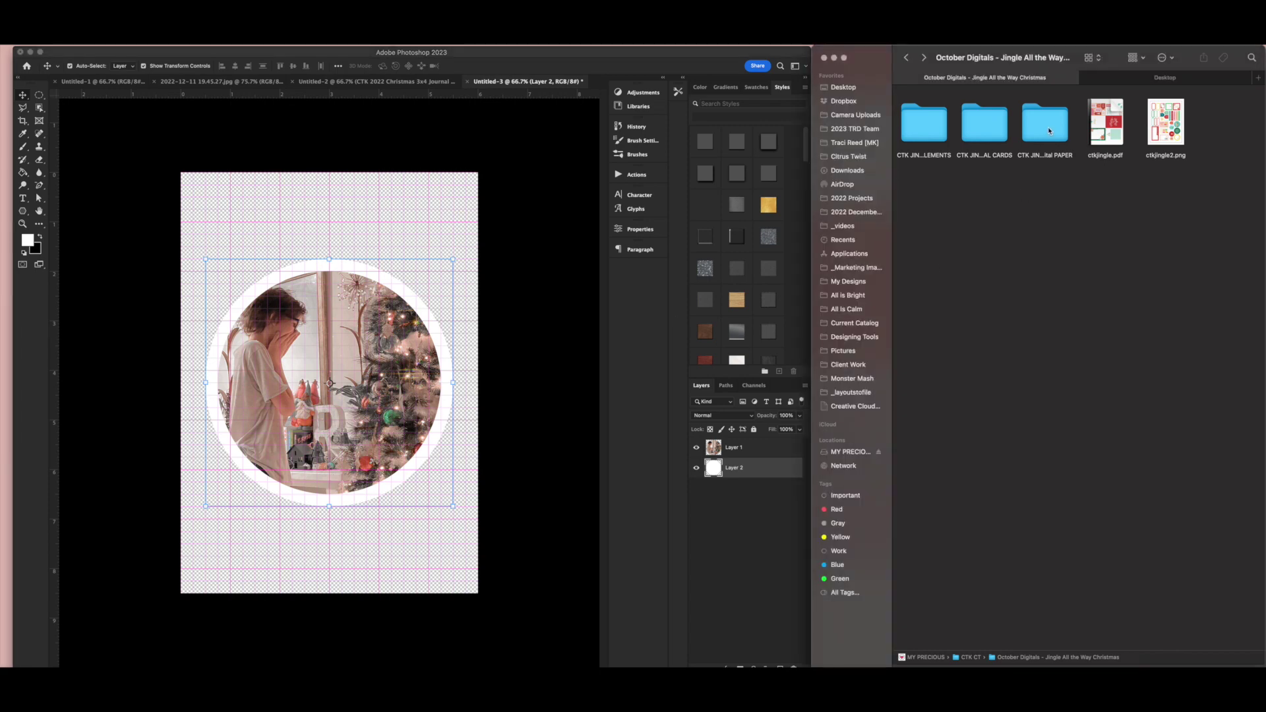
double_click(1048, 129)
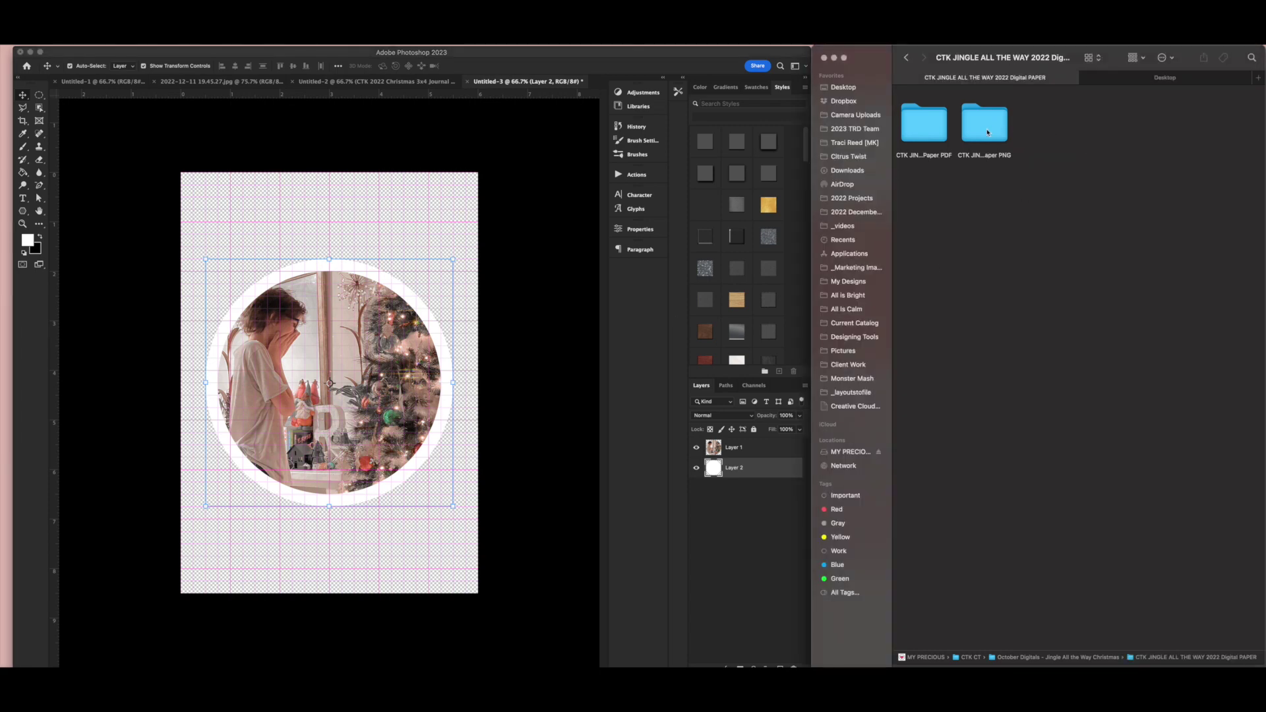
double_click(985, 131)
drag(1180, 206, 566, 325)
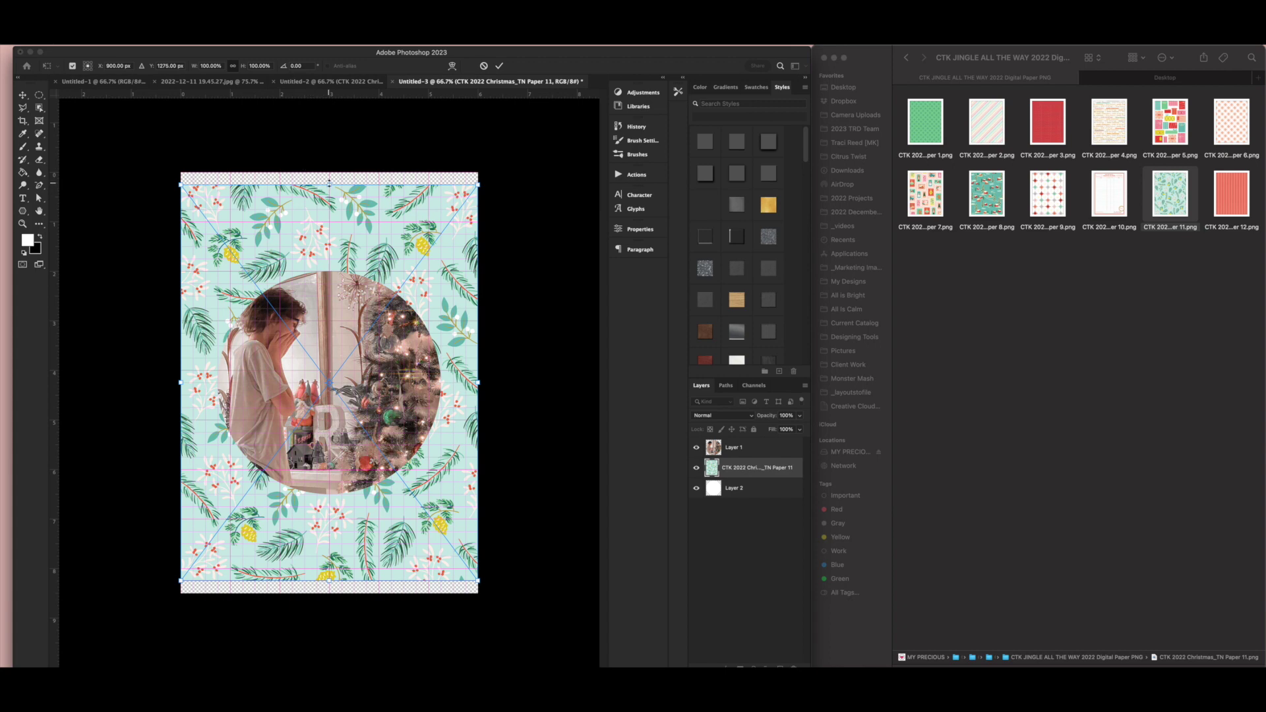
drag(329, 182, 329, 171)
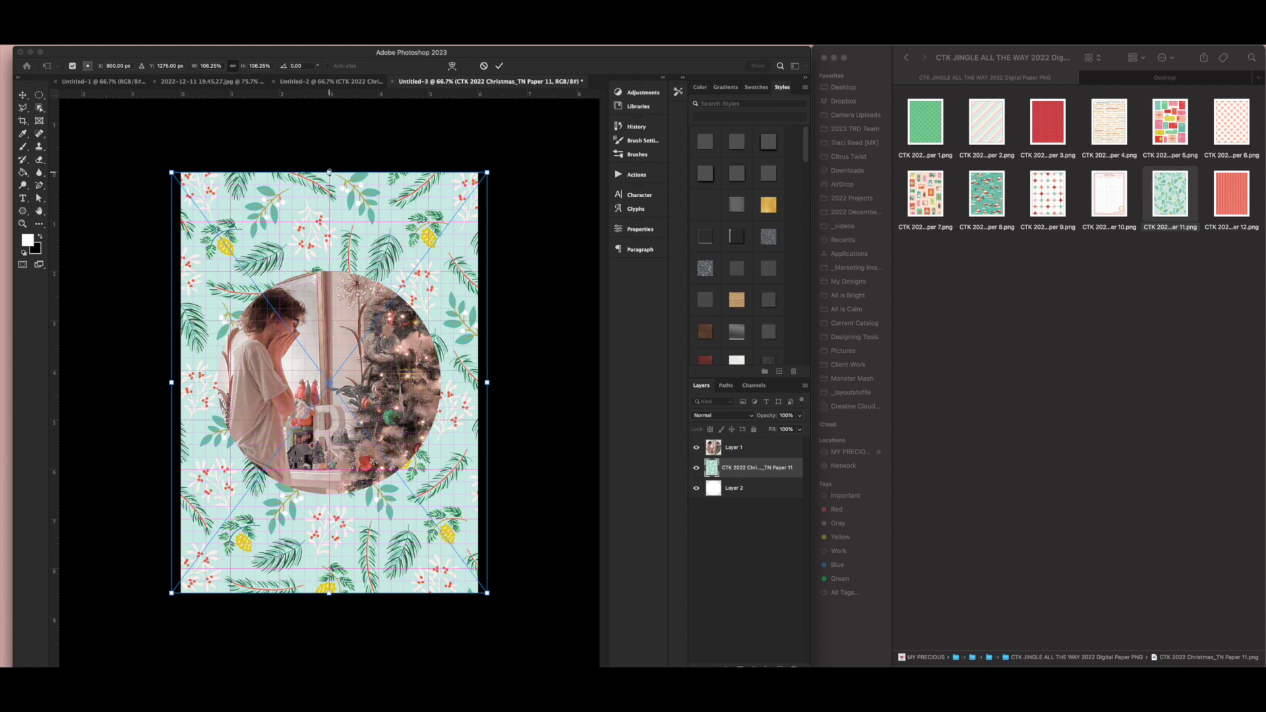
key(Return)
key(super+bracketleft)
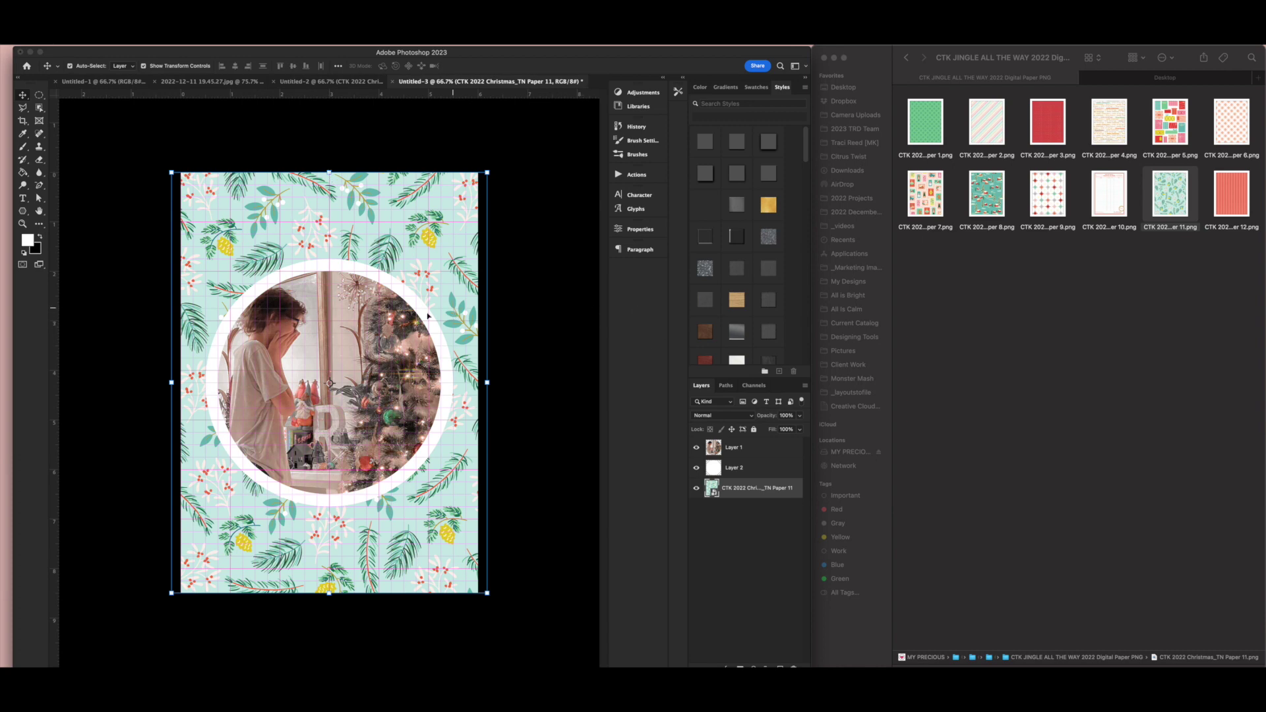
Step: Place CTK 2022 Christmas_TN Paper 1.png above the white circle and clip it to that circle
click(424, 317)
drag(934, 130, 441, 305)
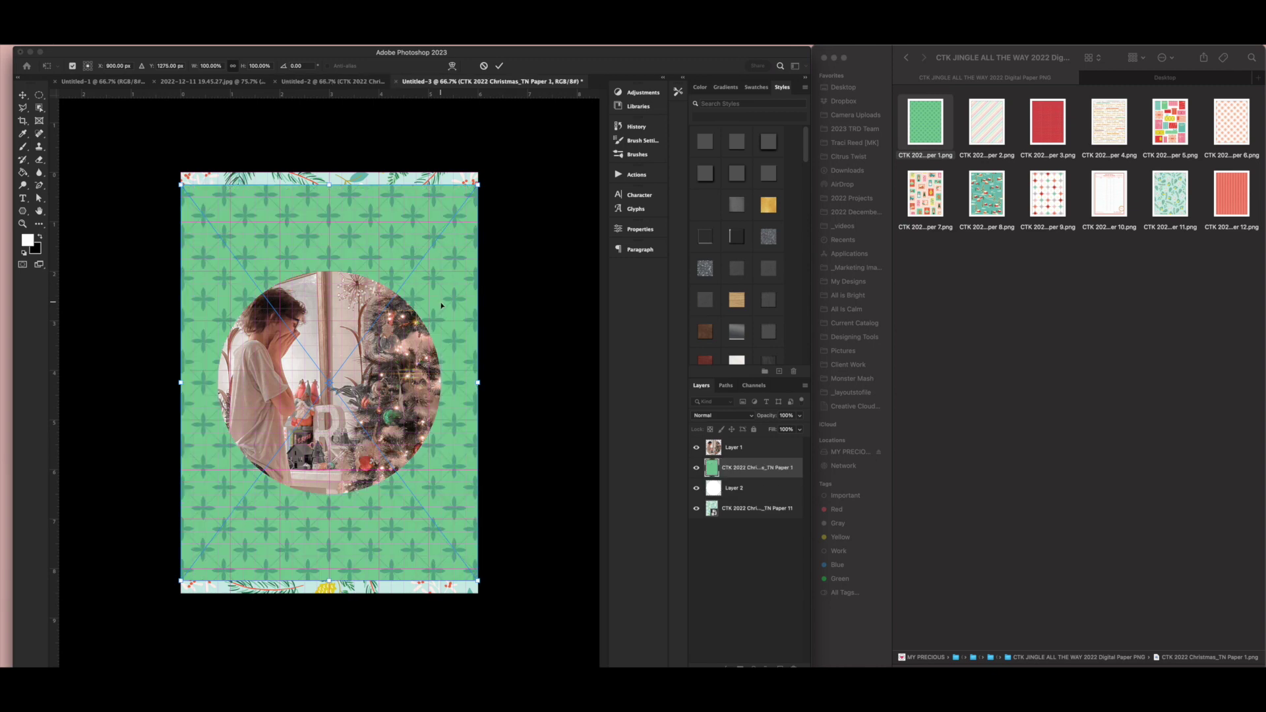
key(Return)
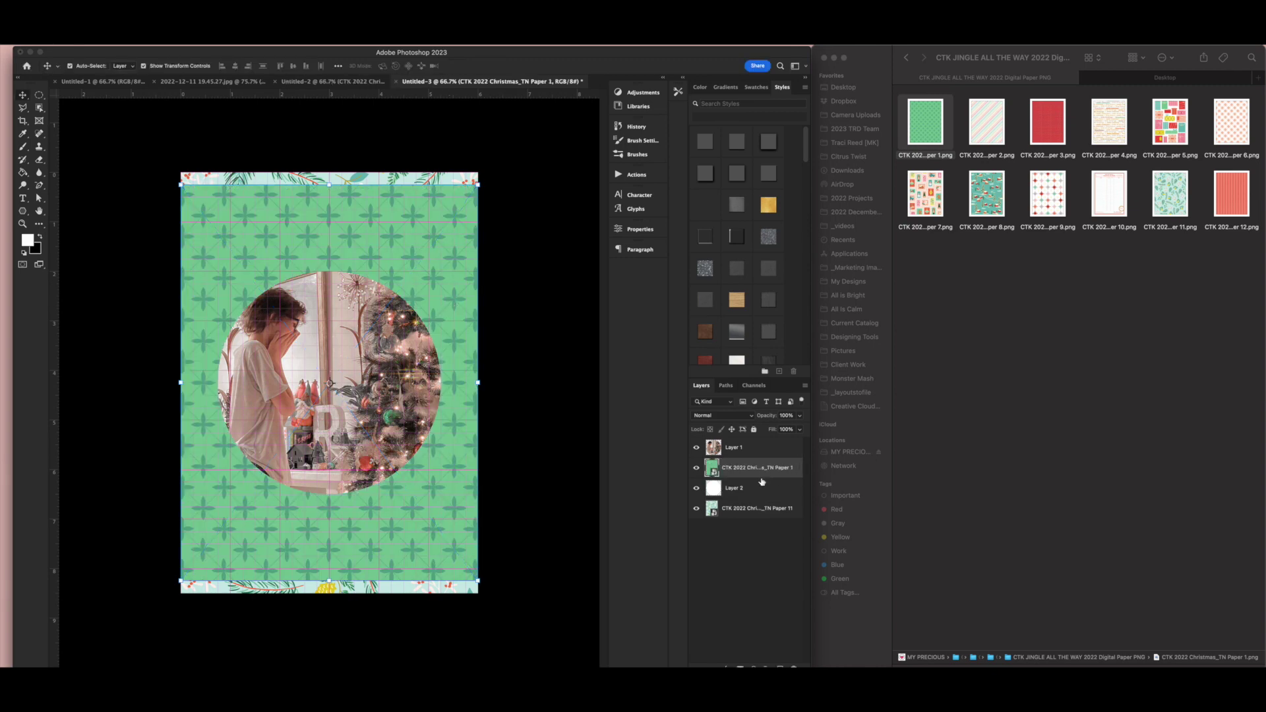
mouse_move(762, 477)
mouse_down()
mouse_move(717, 483)
mouse_move(737, 475)
mouse_up()
alt+click(738, 476)
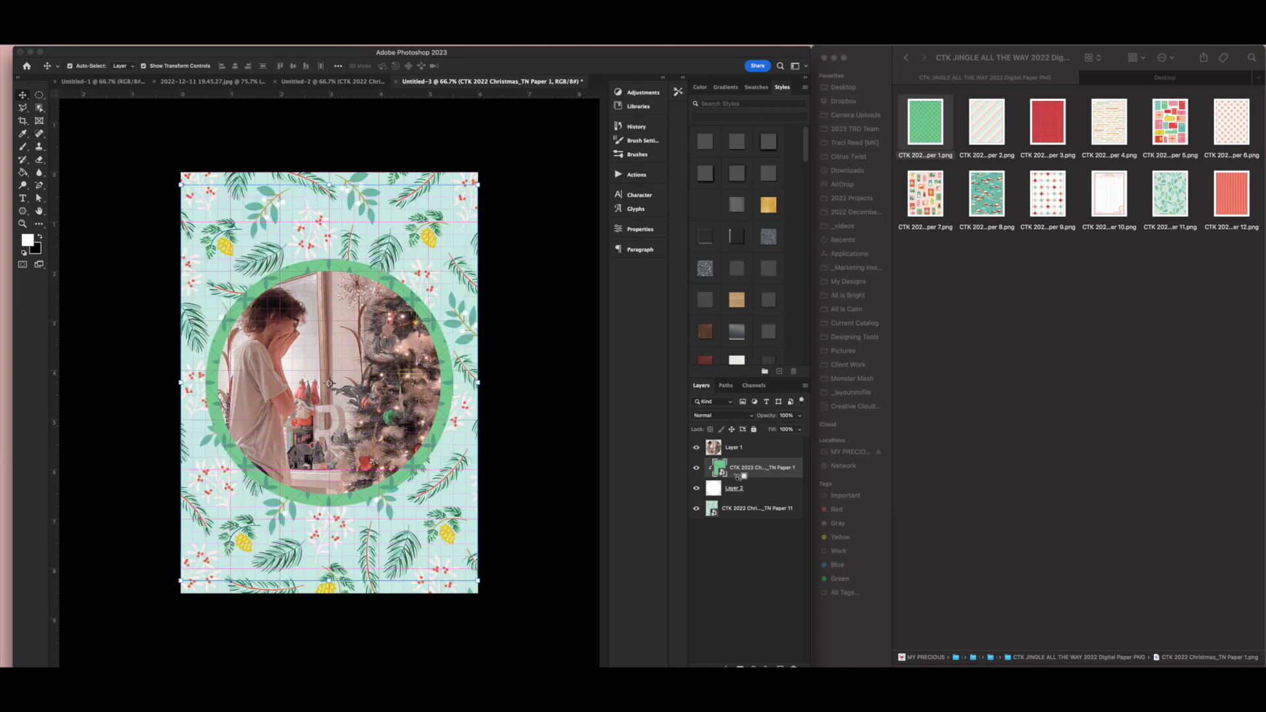
click(589, 442)
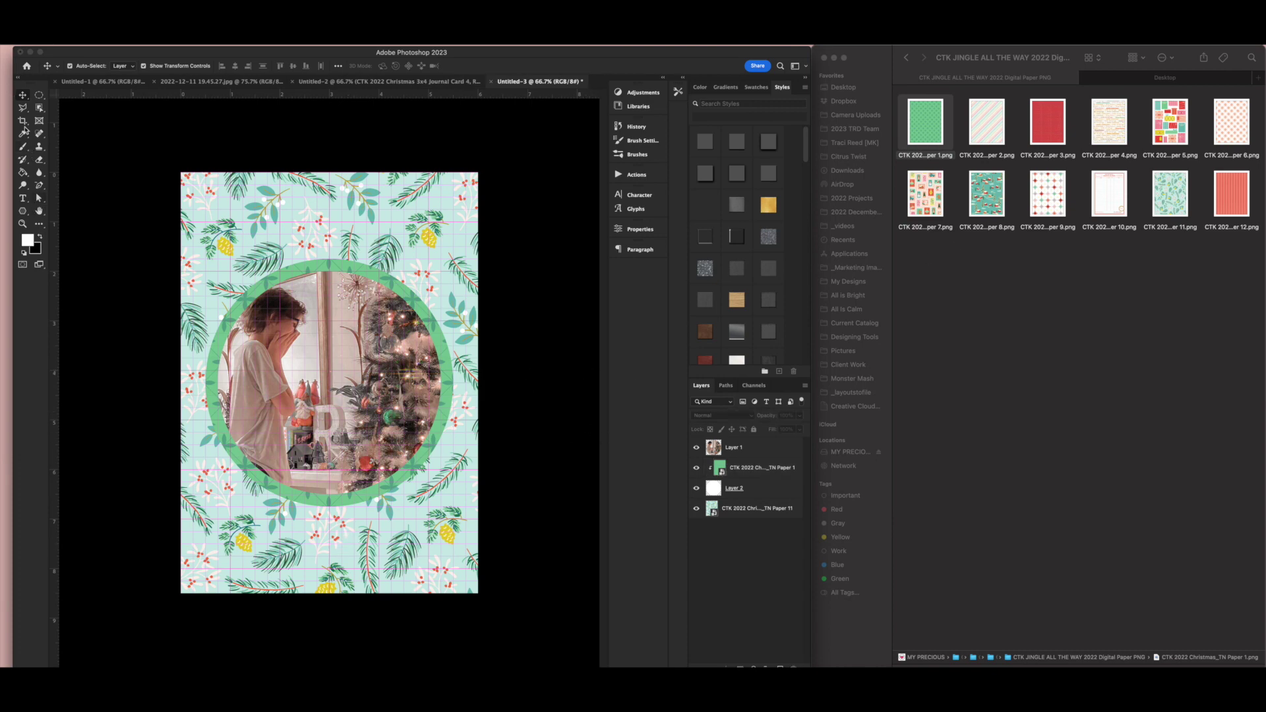
Step: Add a white half circle about 3.6 inches wide at the page's bottom edge, on a new layer above the foliage paper
click(39, 95)
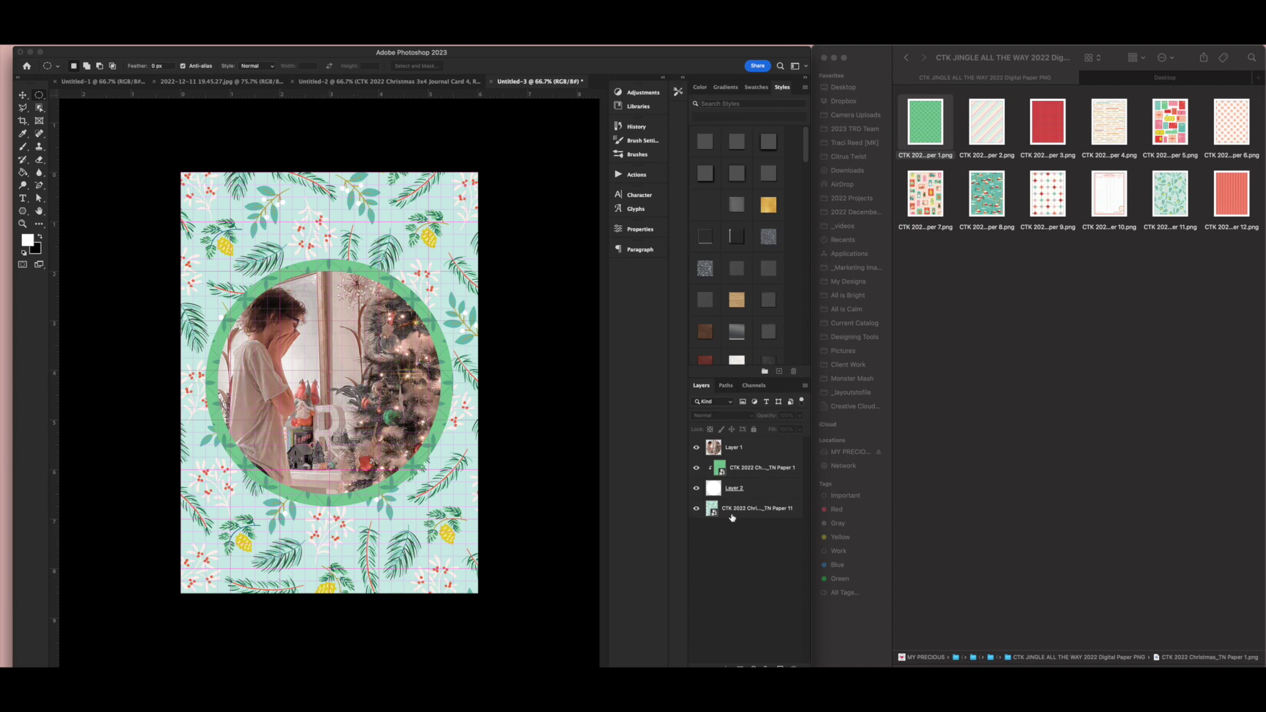
click(746, 516)
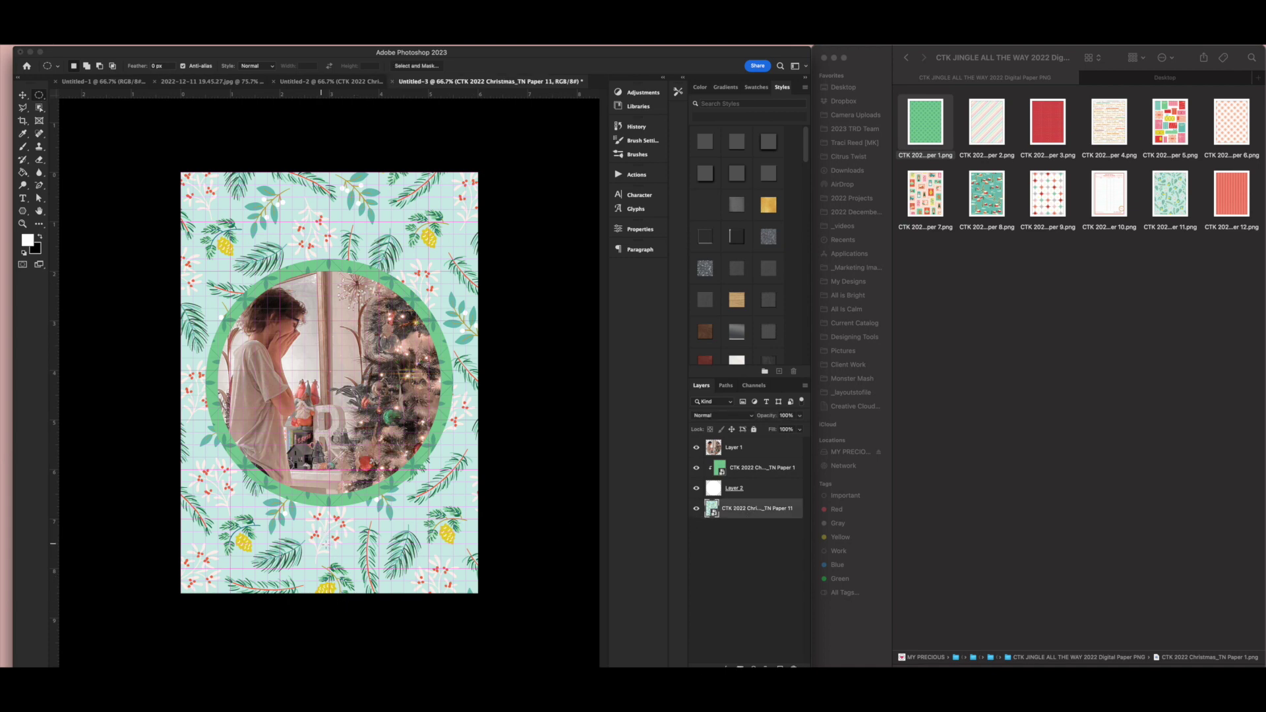
drag(356, 536, 360, 597)
click(780, 667)
click(24, 173)
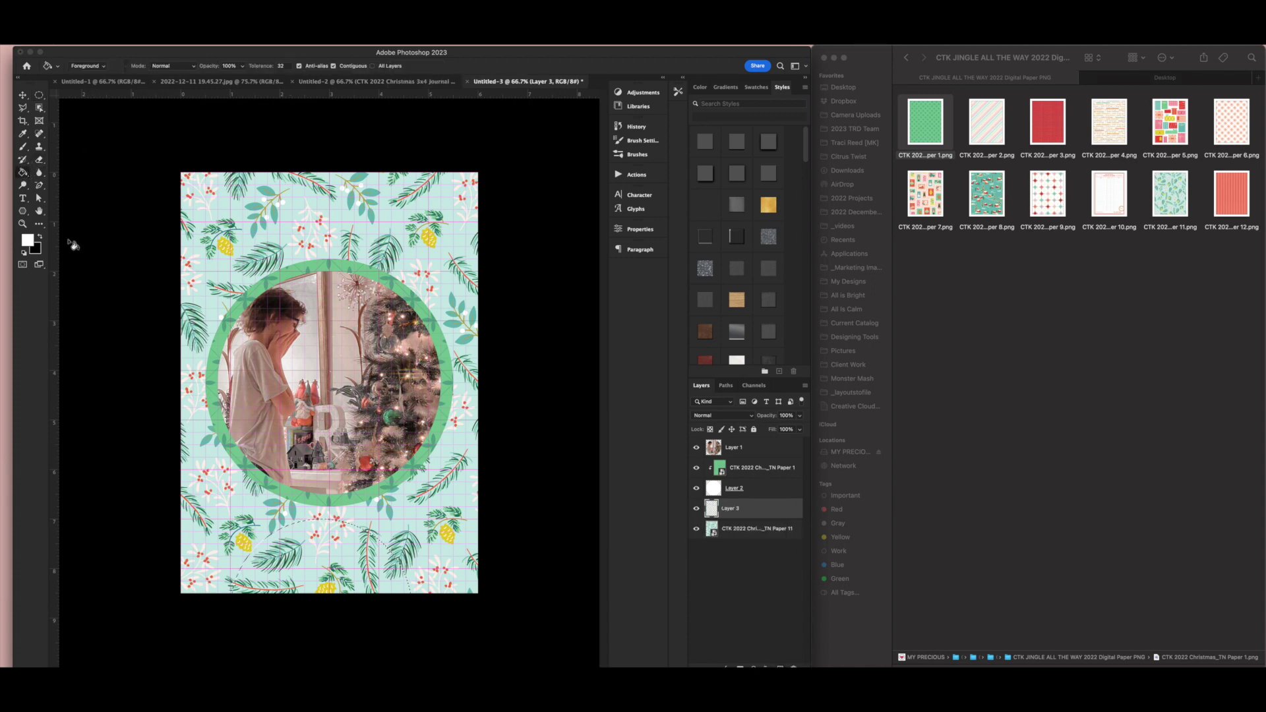
click(307, 533)
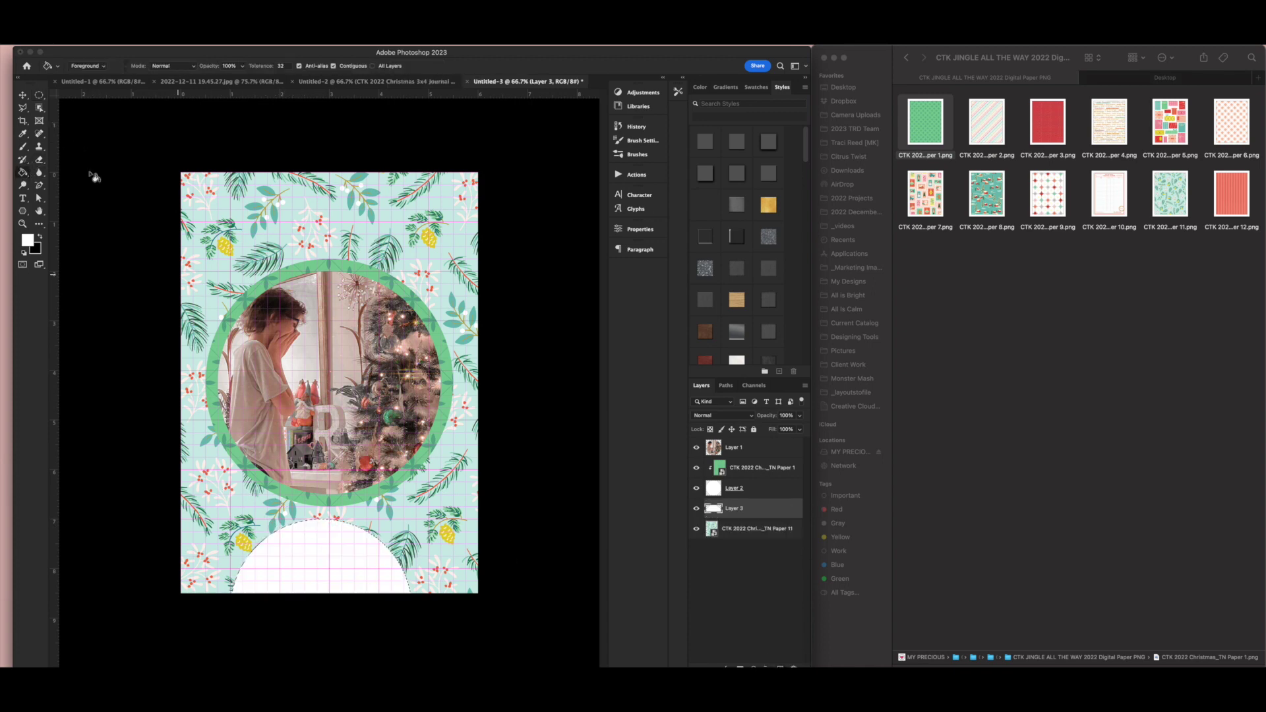
key(v)
key(super+d)
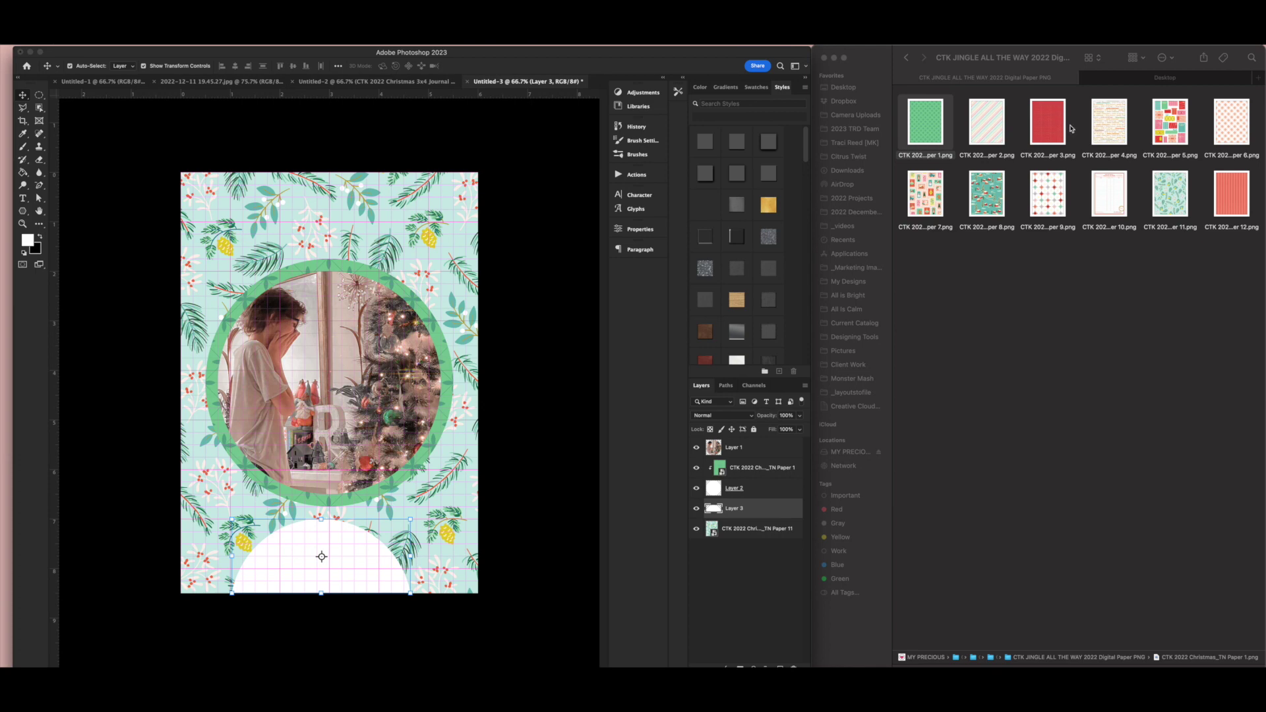
Step: Place CTK 2022 Christmas_TN Paper 6.png flush with the page's bottom edge and clip it to the white half circle
drag(1233, 129, 496, 382)
drag(378, 476, 378, 480)
key(Return)
key(super+j)
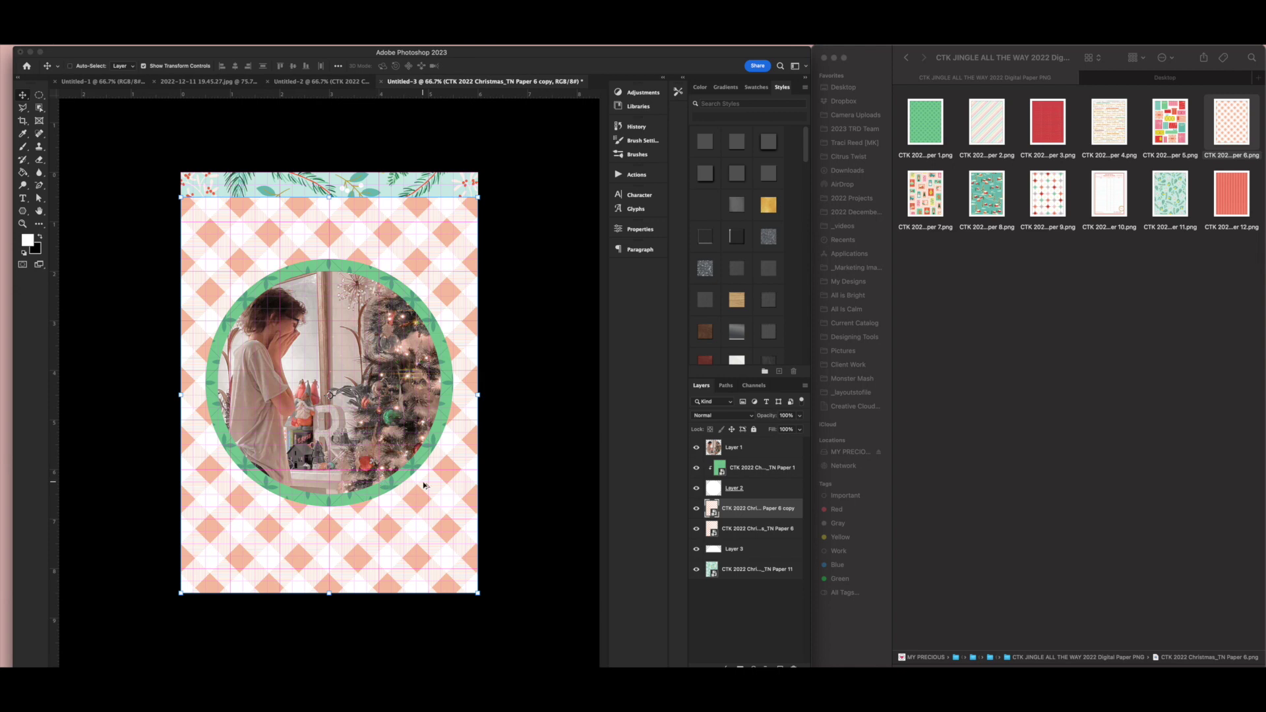
key(BackSpace)
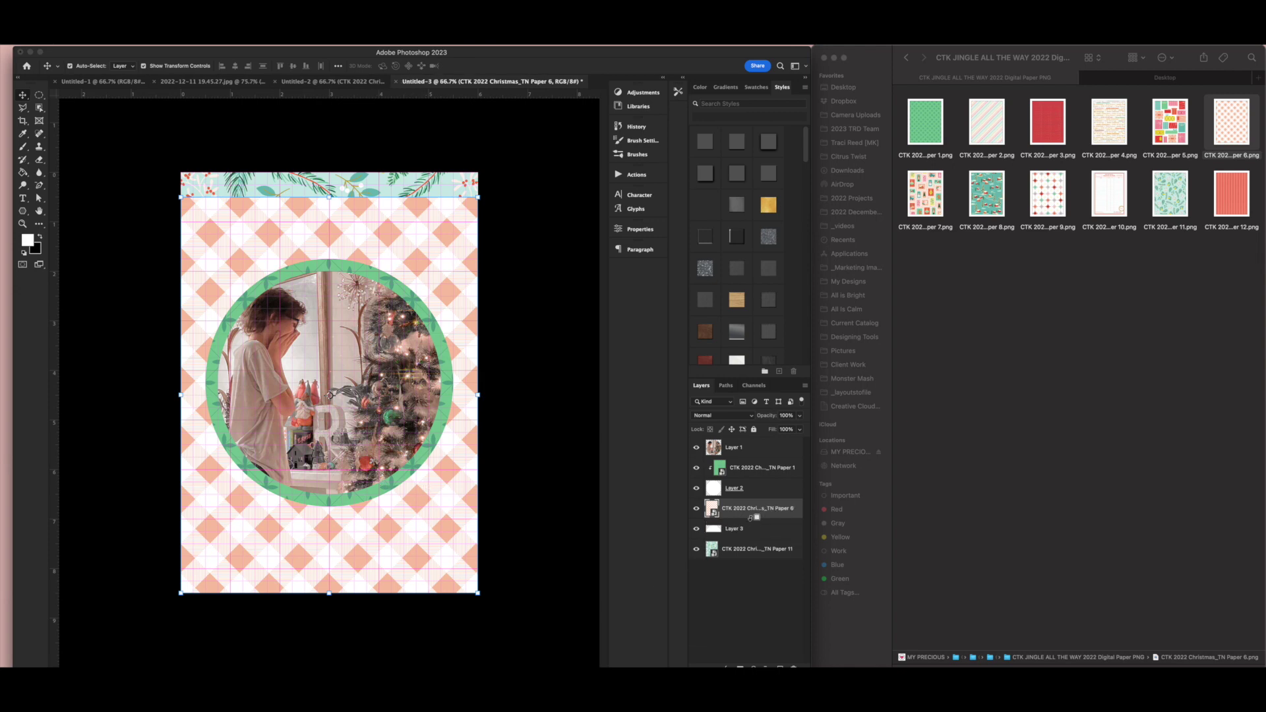
alt+click(750, 517)
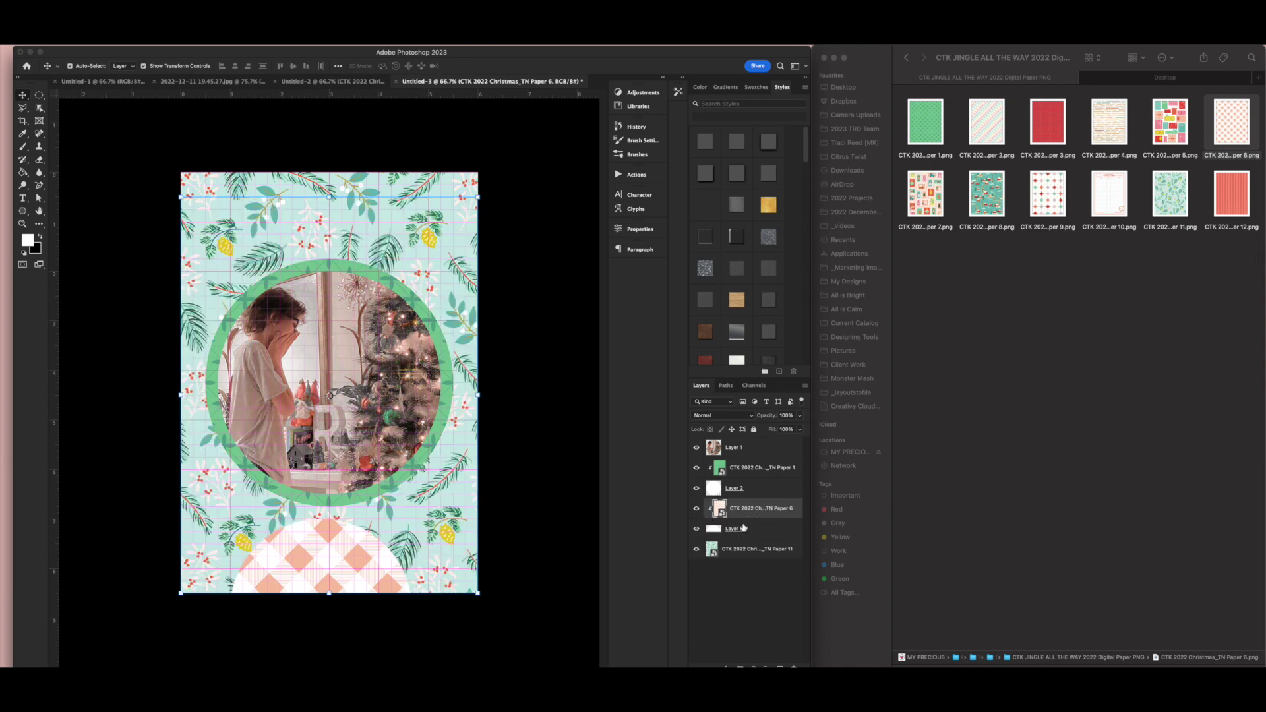
Step: Select all the layers and align their horizontal centres
drag(501, 612, 158, 300)
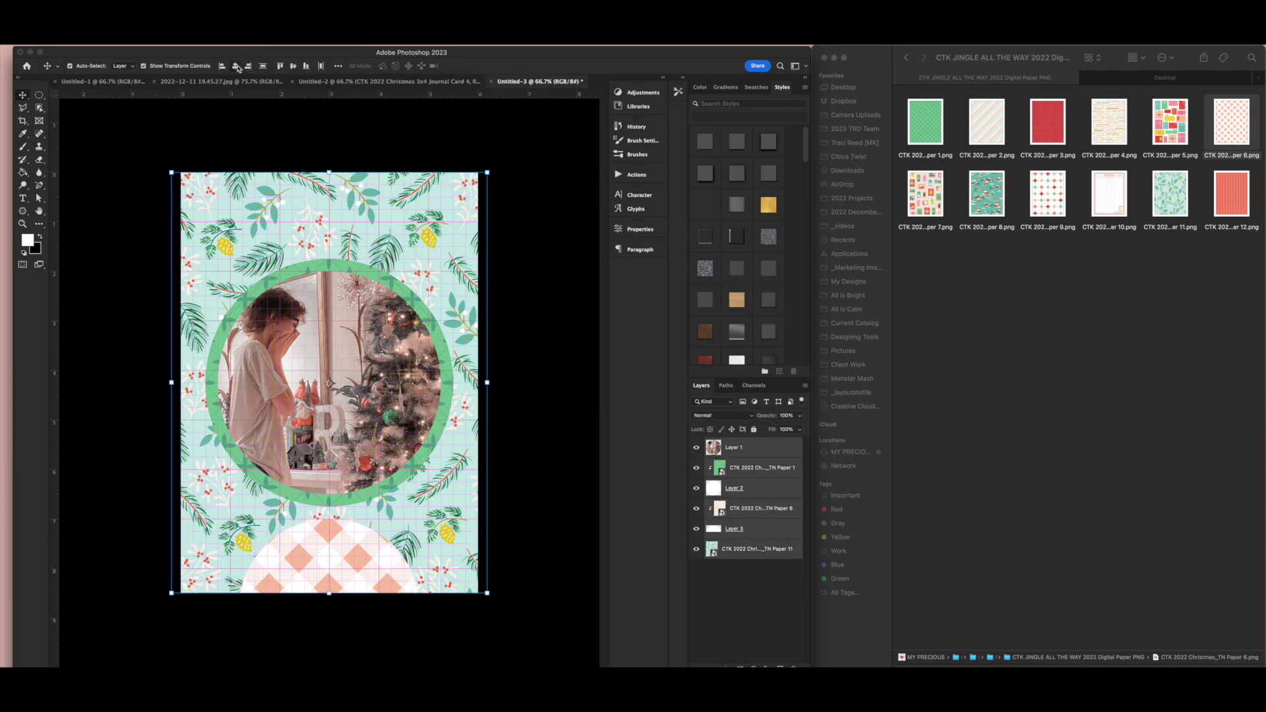
click(533, 340)
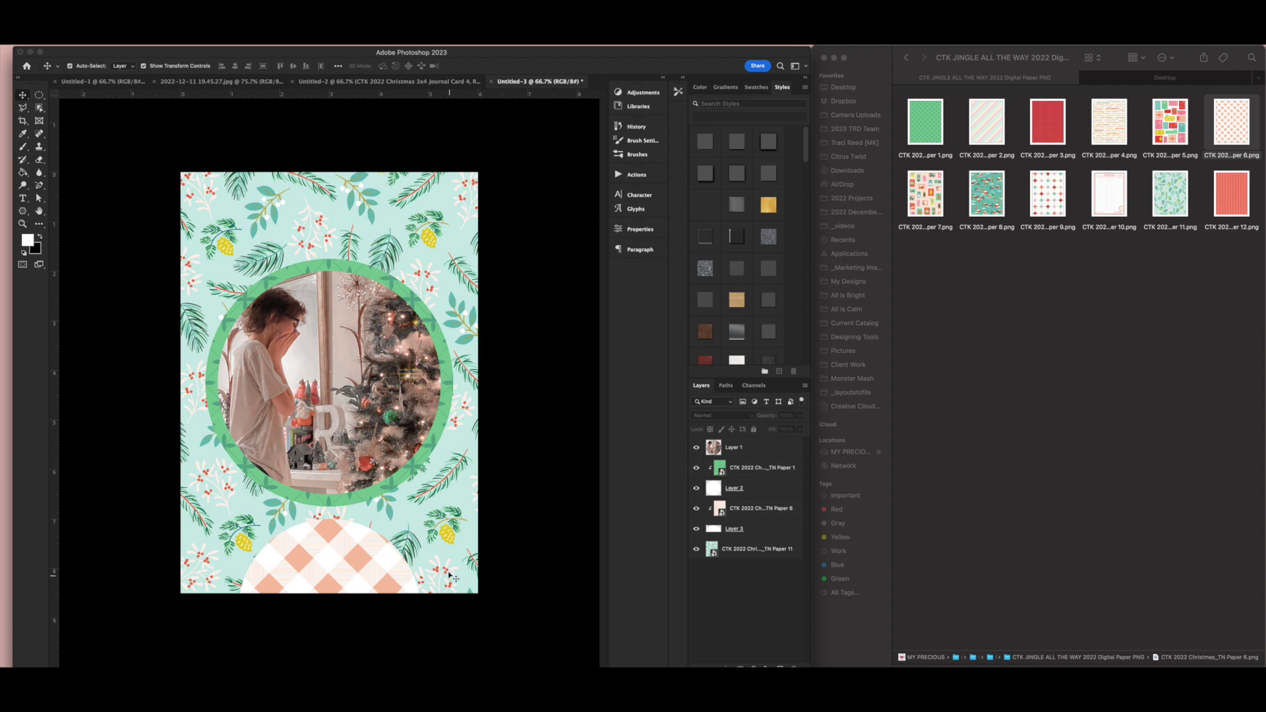
super+click(513, 440)
drag(513, 440, 353, 440)
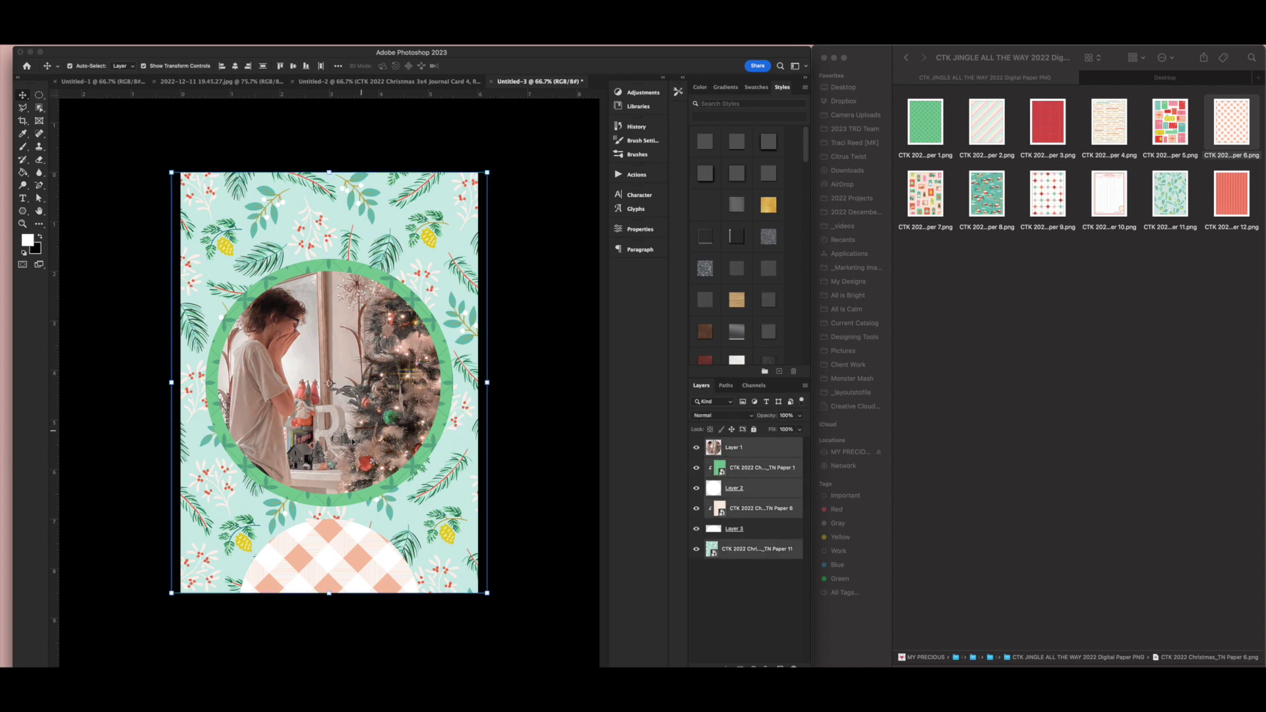
drag(487, 383, 475, 389)
key(Escape)
Step: Scale the circular photo and the circle behind it together to 90%, making the green ring 4.5 inches wide
click(768, 509)
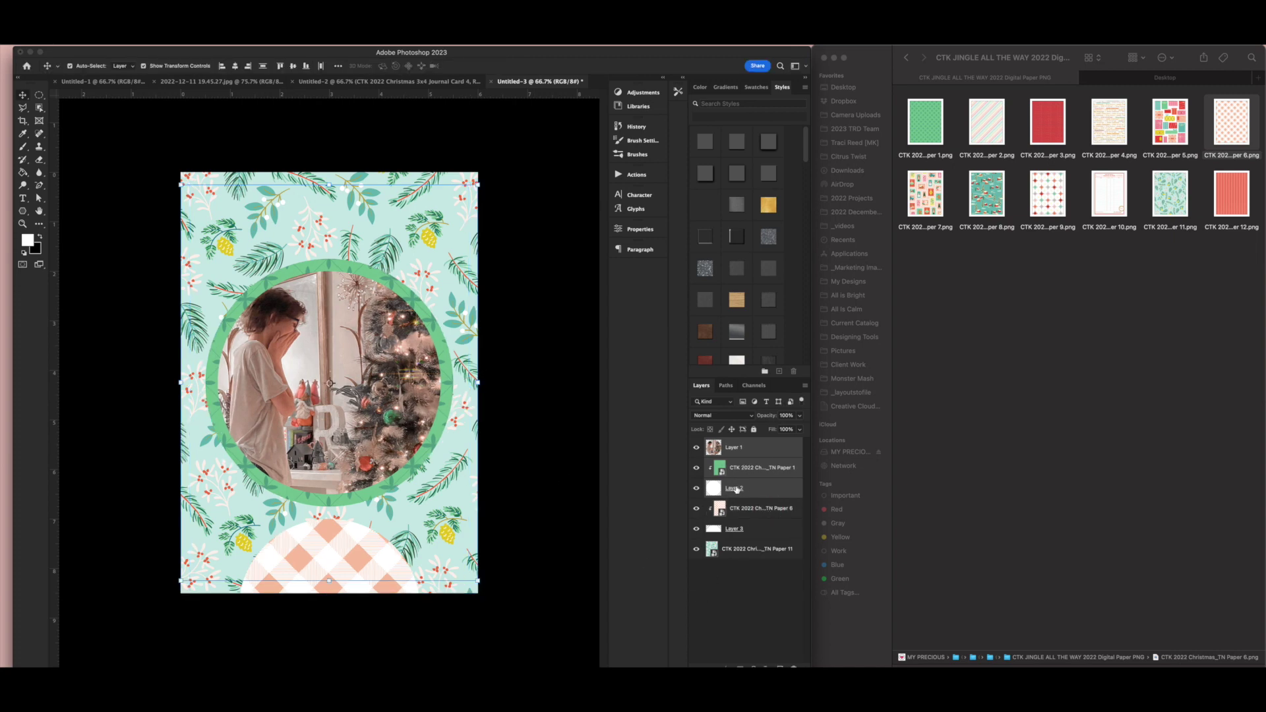
super+click(778, 468)
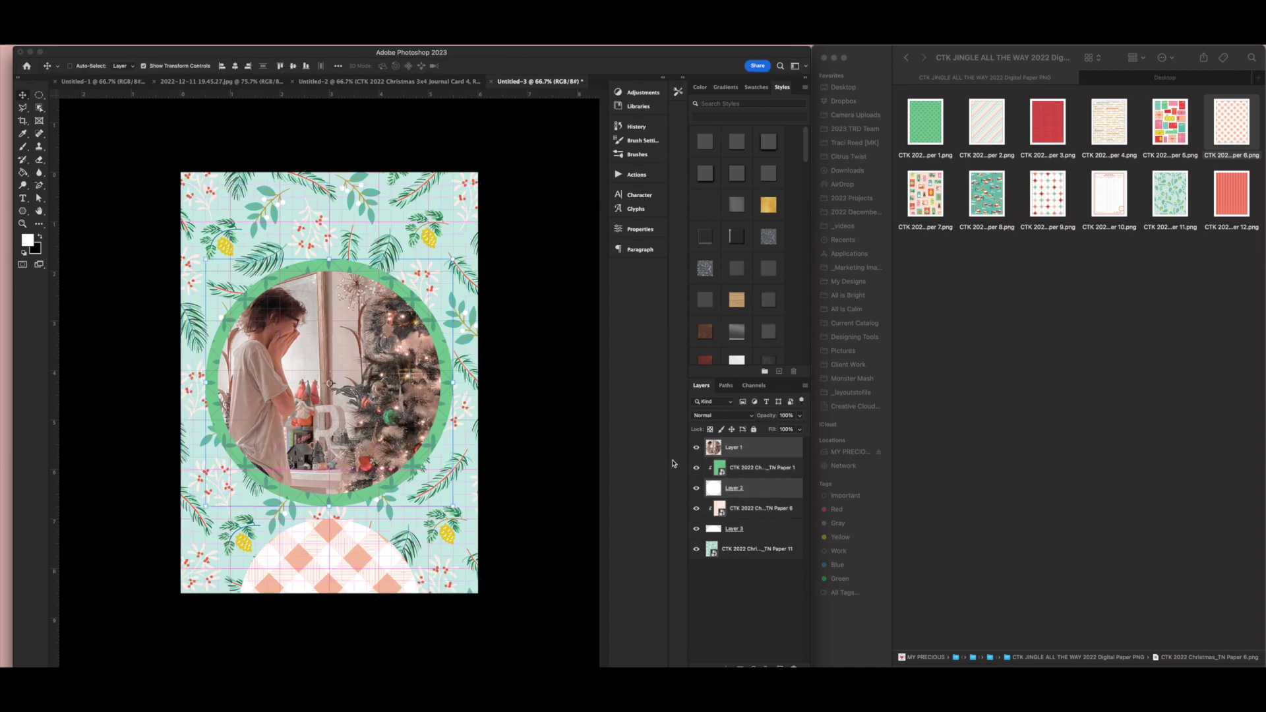
key(super+t)
drag(453, 382, 437, 388)
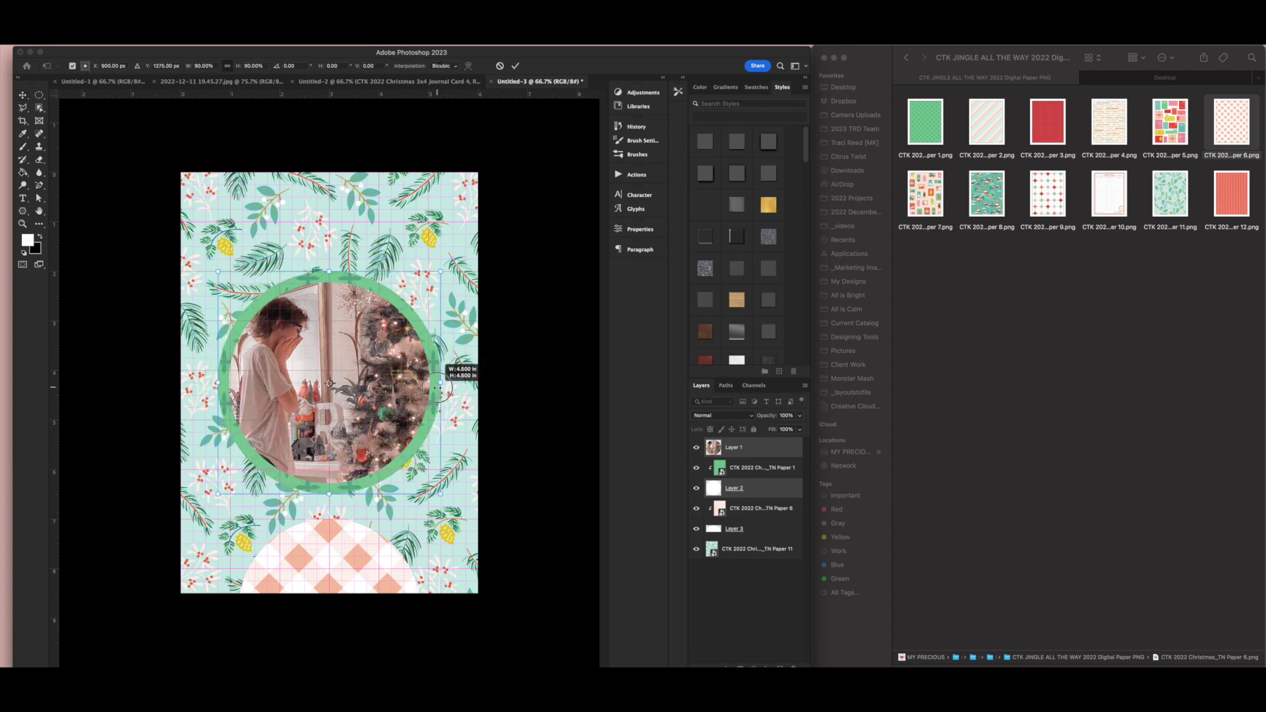
key(Return)
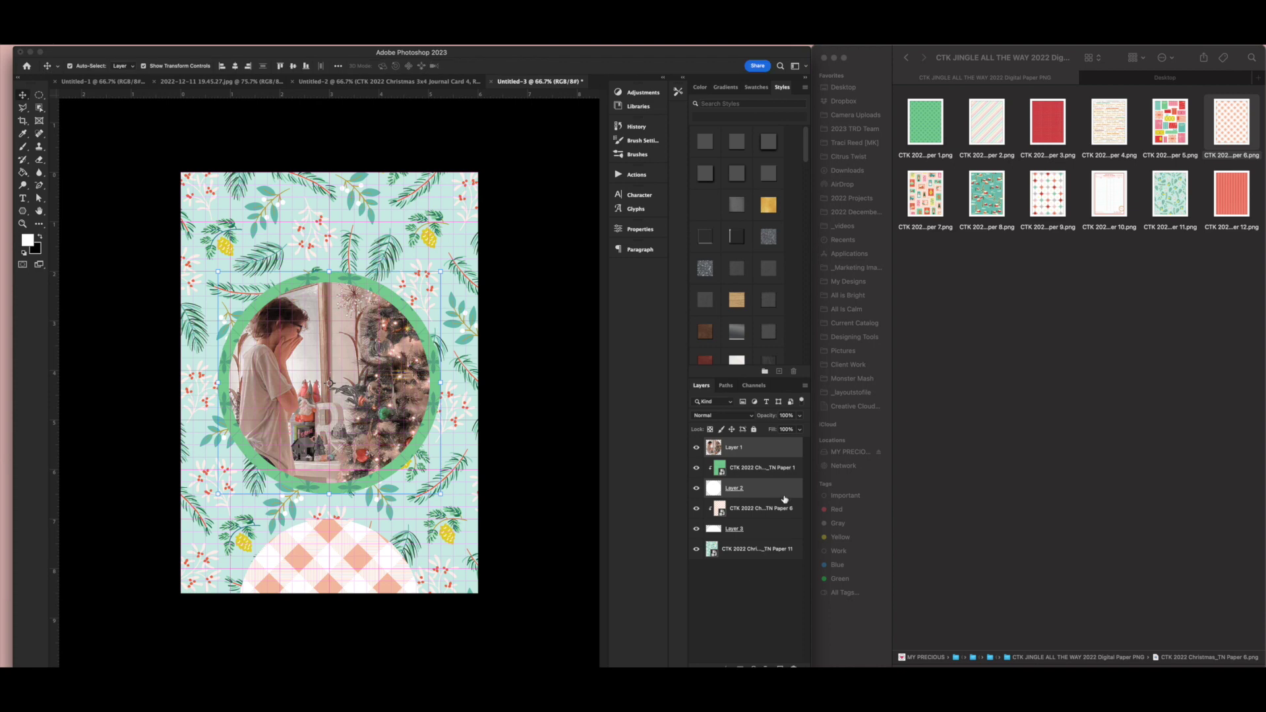
Step: Try resizing the white half circle at the page's bottom edge
click(778, 493)
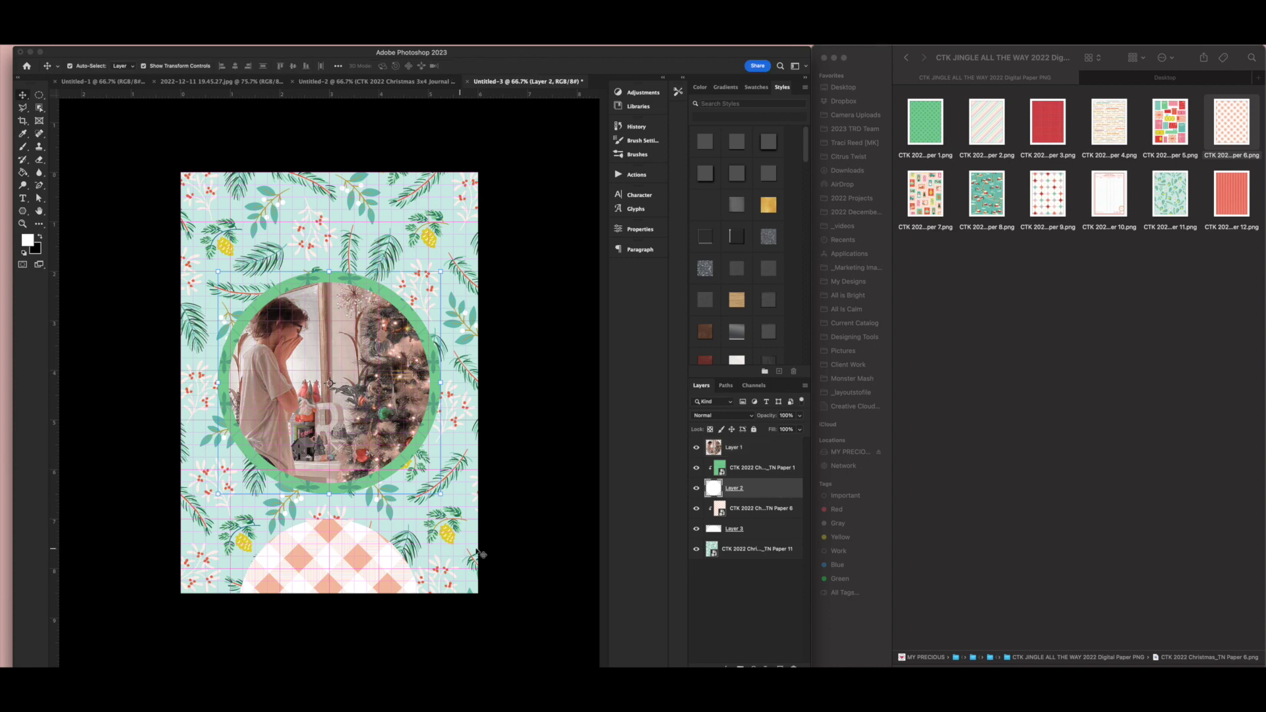
click(745, 530)
key(super+t)
mouse_move(330, 518)
mouse_down()
mouse_move(329, 507)
mouse_move(333, 520)
mouse_up()
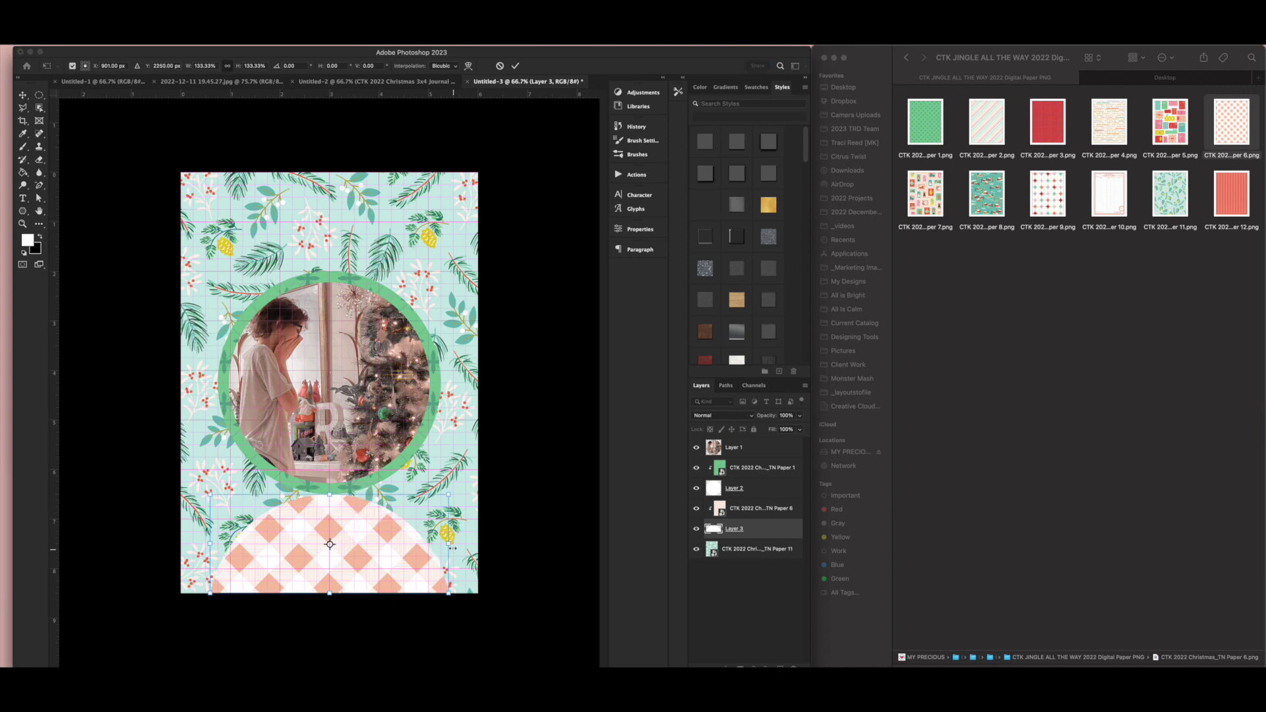
drag(451, 545, 432, 546)
key(Return)
Step: Delete the white half circle layer and duplicate the white circle behind the photo
key(BackSpace)
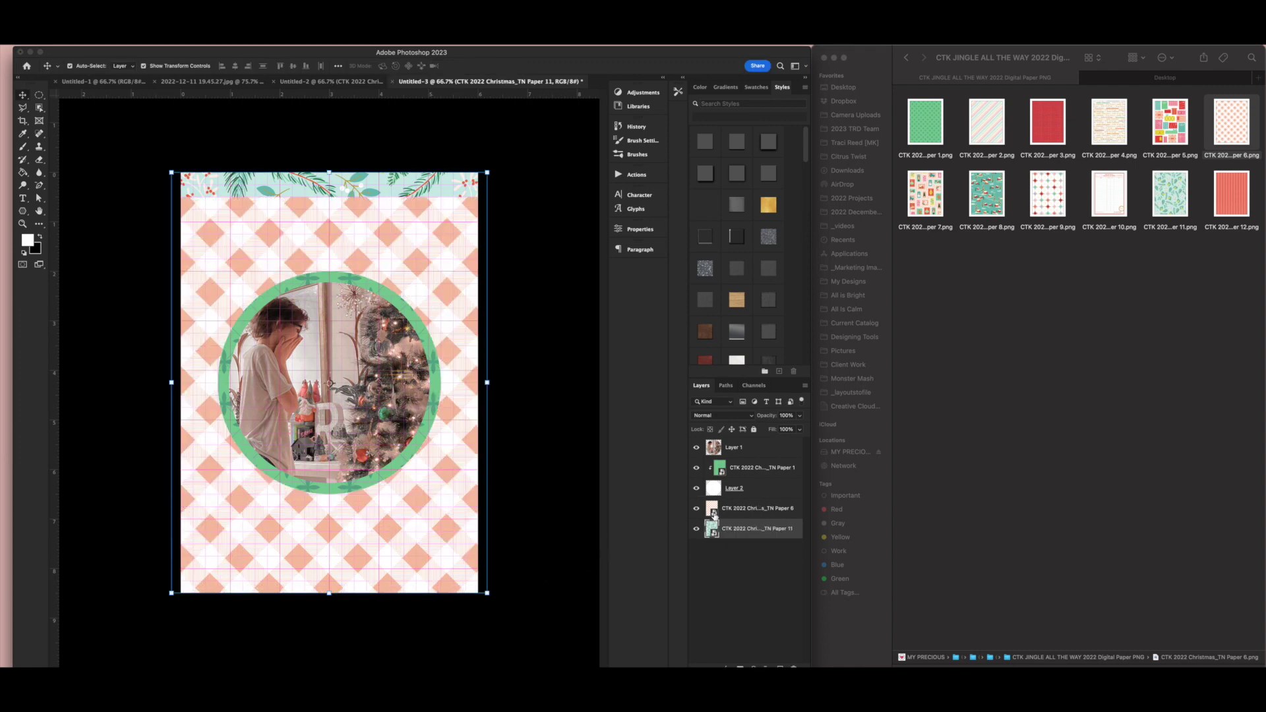
click(760, 504)
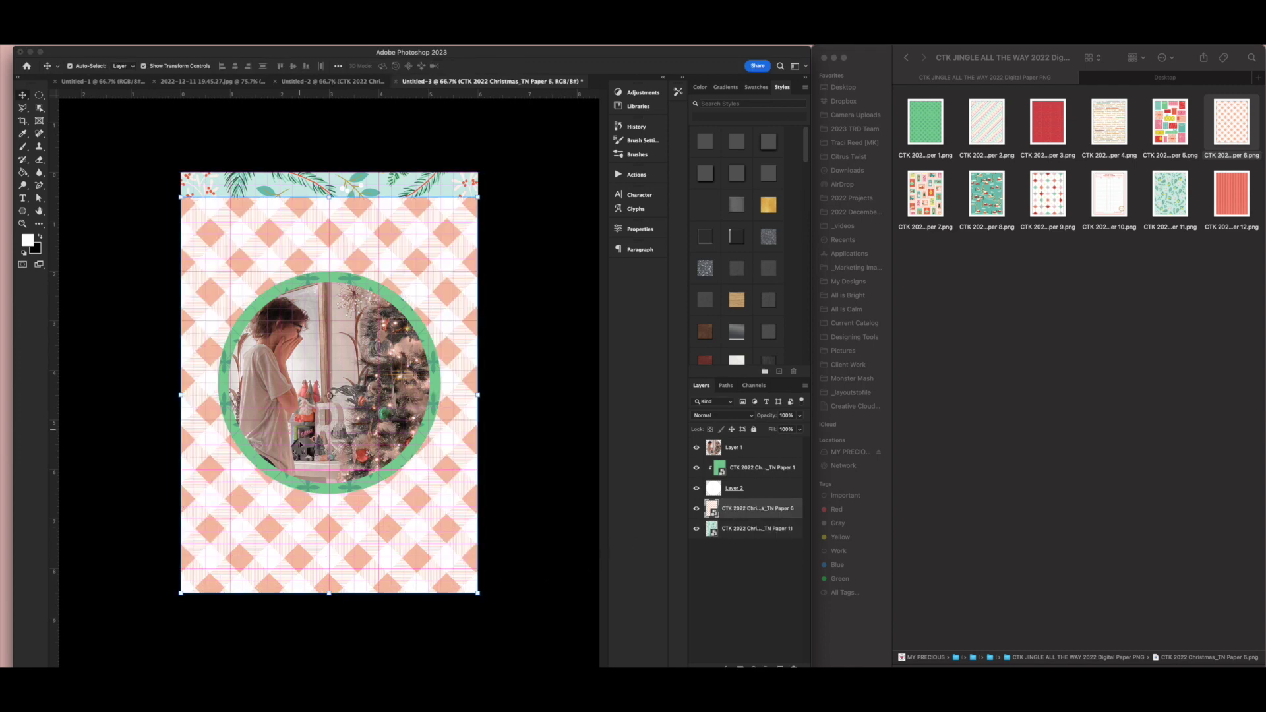
click(762, 489)
key(ctrl+j)
click(760, 511)
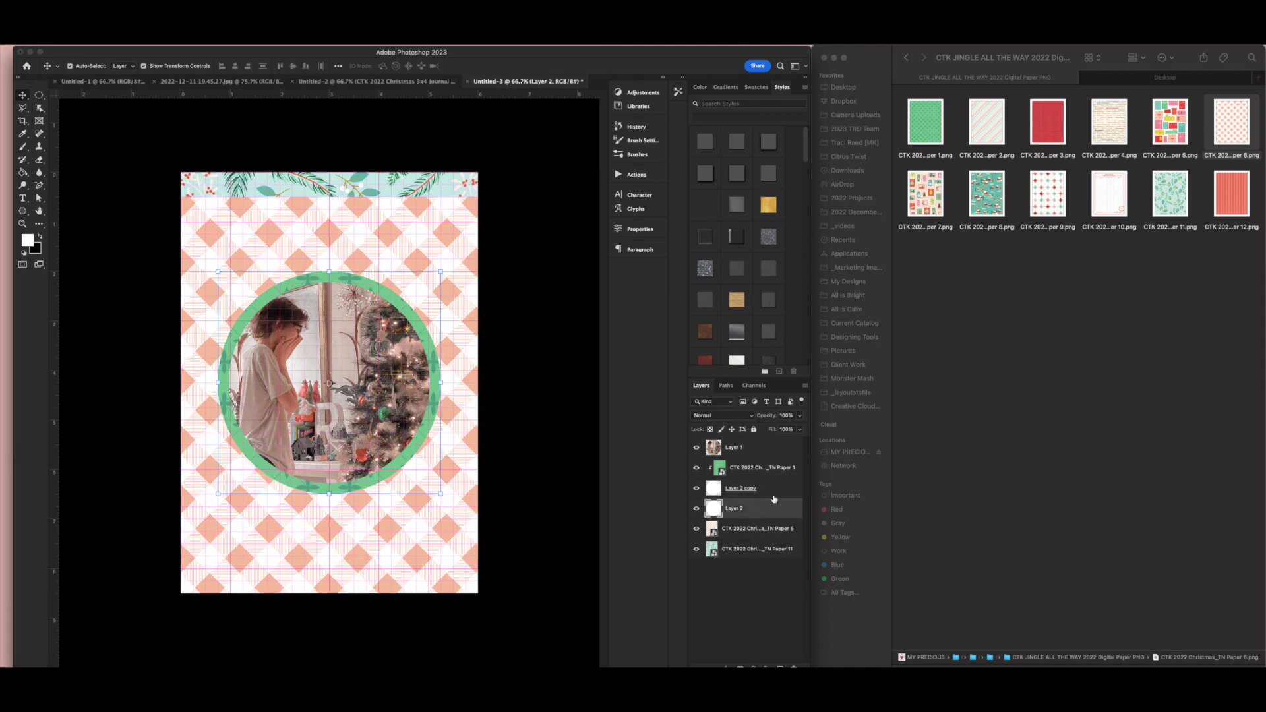
Step: Move the lower white circle onto the page's bottom edge, scale it to 83.33%, and clip CTK 2022 Christmas_TN Paper 6 to it
key(ctrl+t)
drag(380, 395, 380, 606)
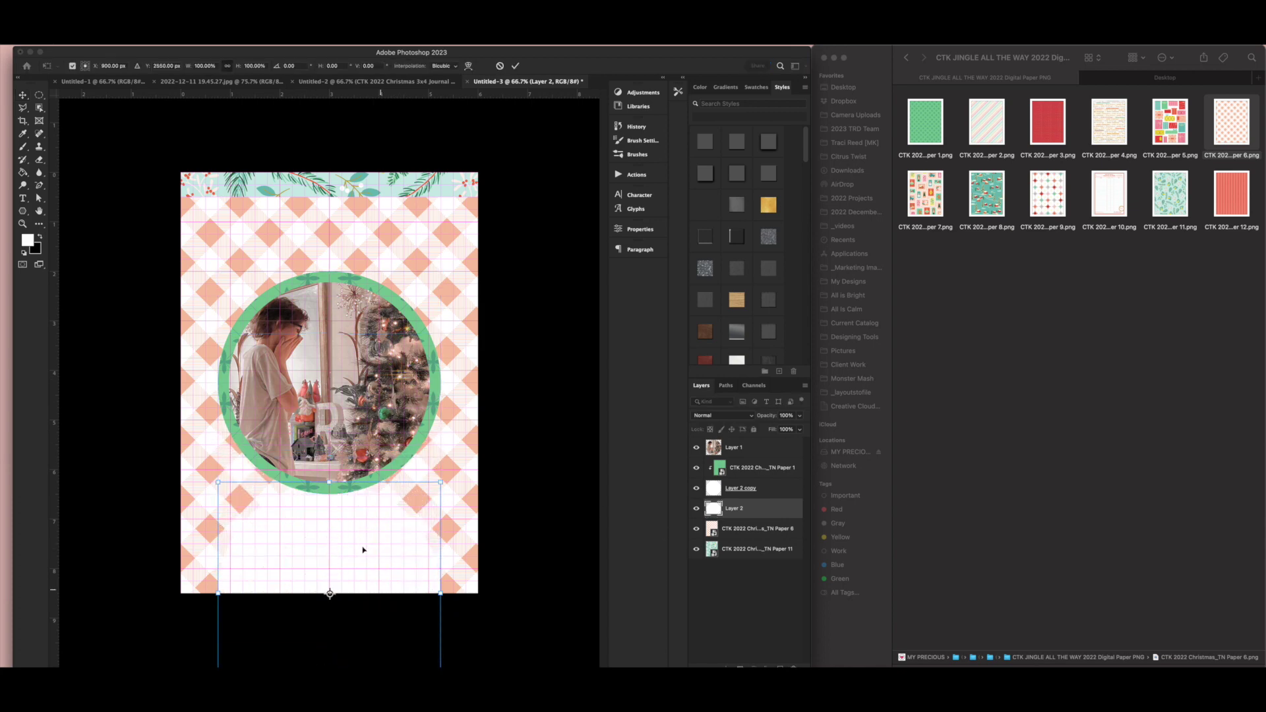
drag(329, 482, 342, 528)
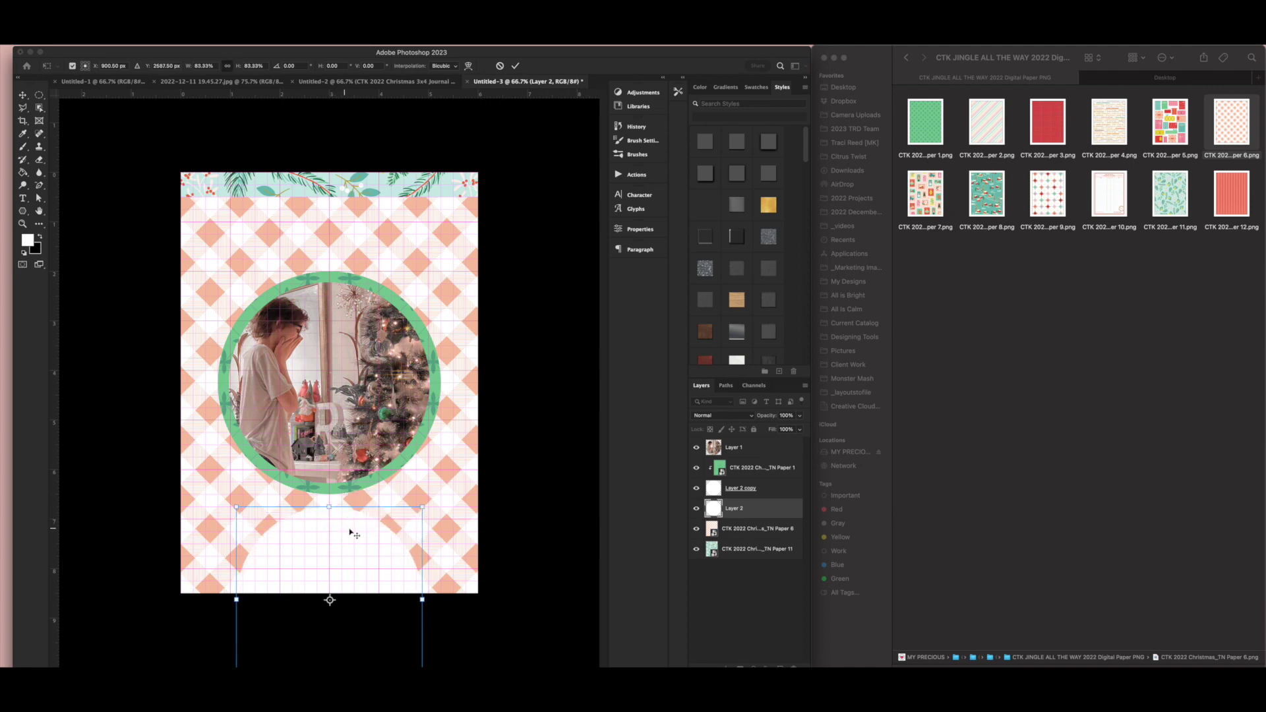
key(Return)
drag(761, 528, 764, 507)
alt+click(735, 517)
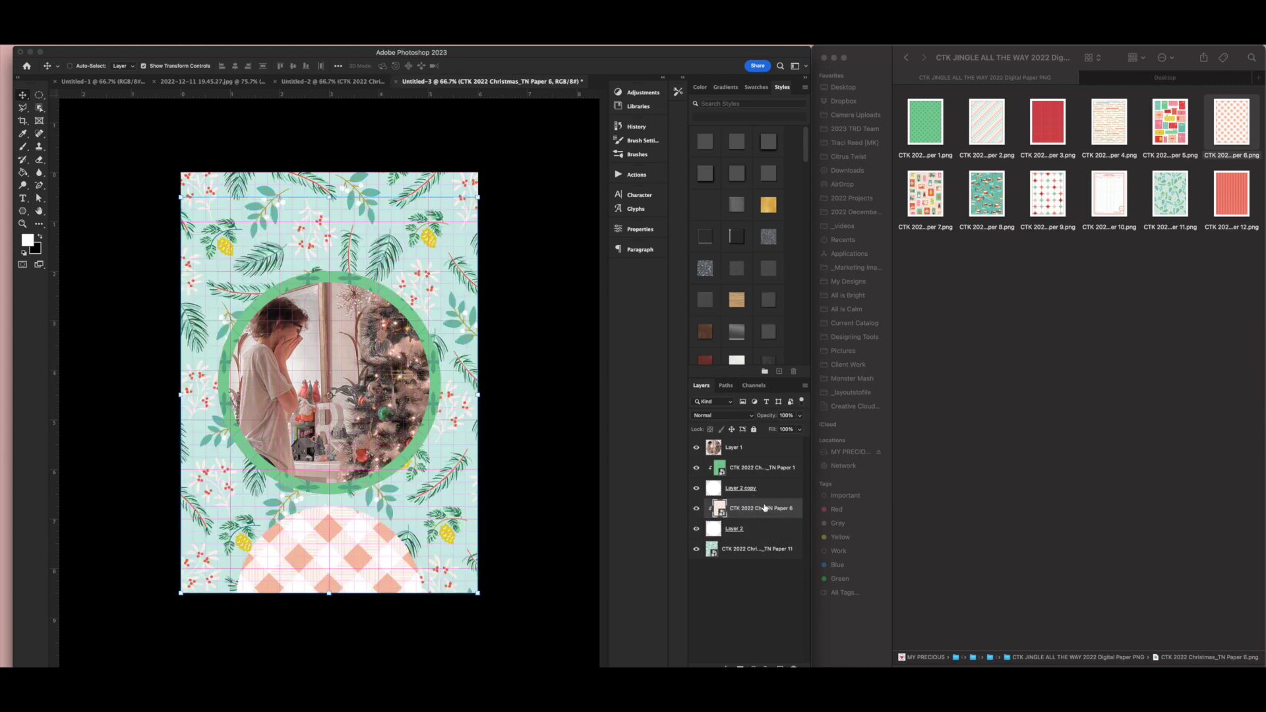
Step: Duplicate the gingham half circle's white shape above the paper and shrink the upper one to about 3.5 inches wide
click(748, 529)
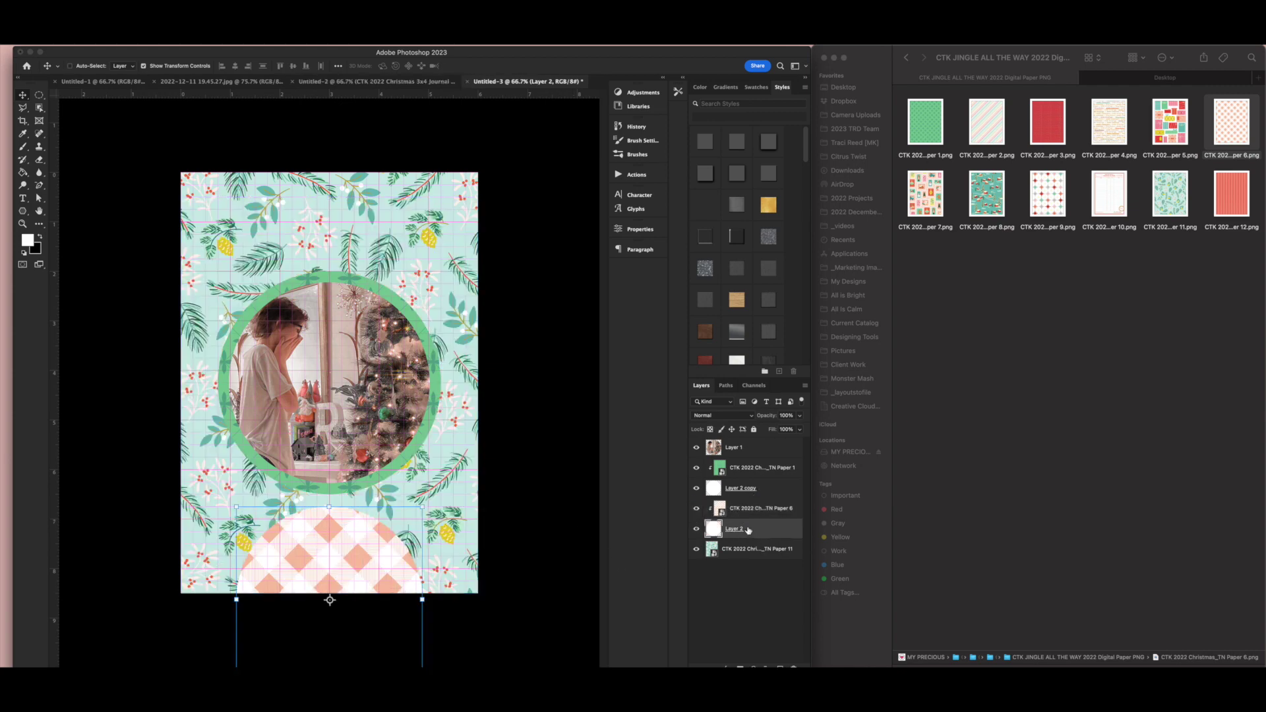
drag(752, 537, 754, 501)
drag(422, 599, 416, 600)
key(Return)
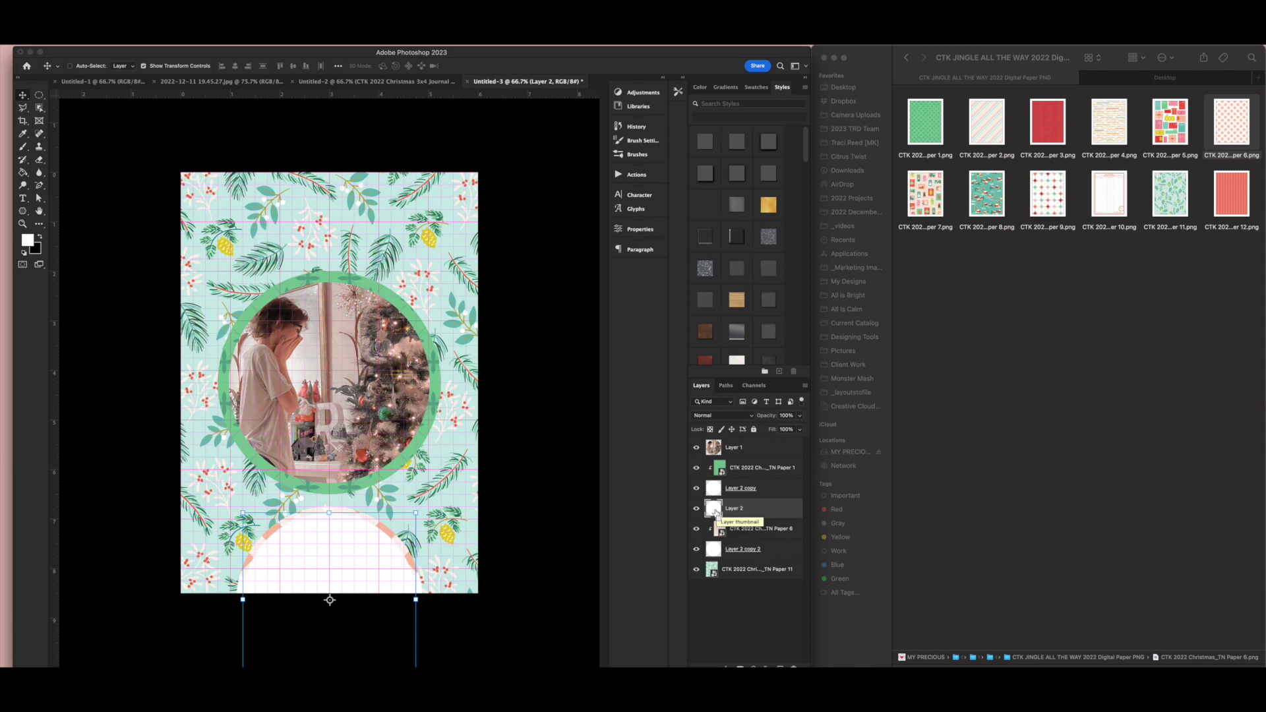
Step: Load the upper white half circle as a selection and contract it by 20 pixels
super+click(715, 508)
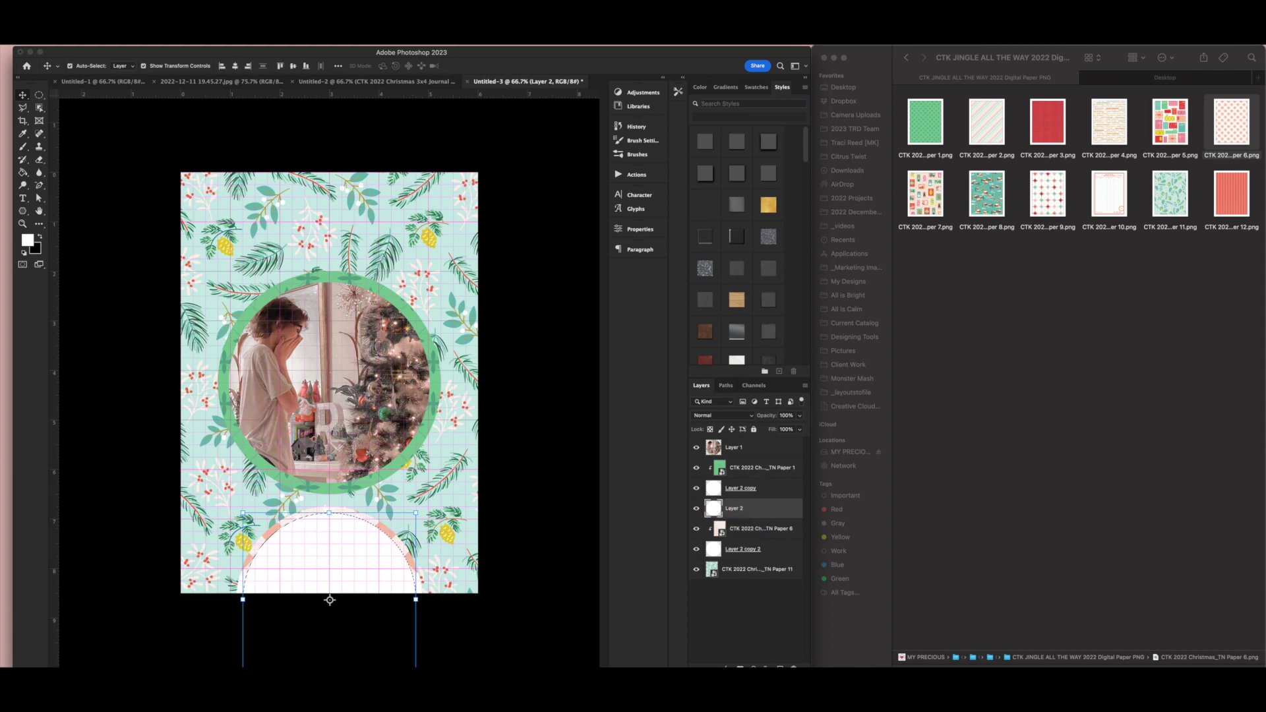
click(197, 43)
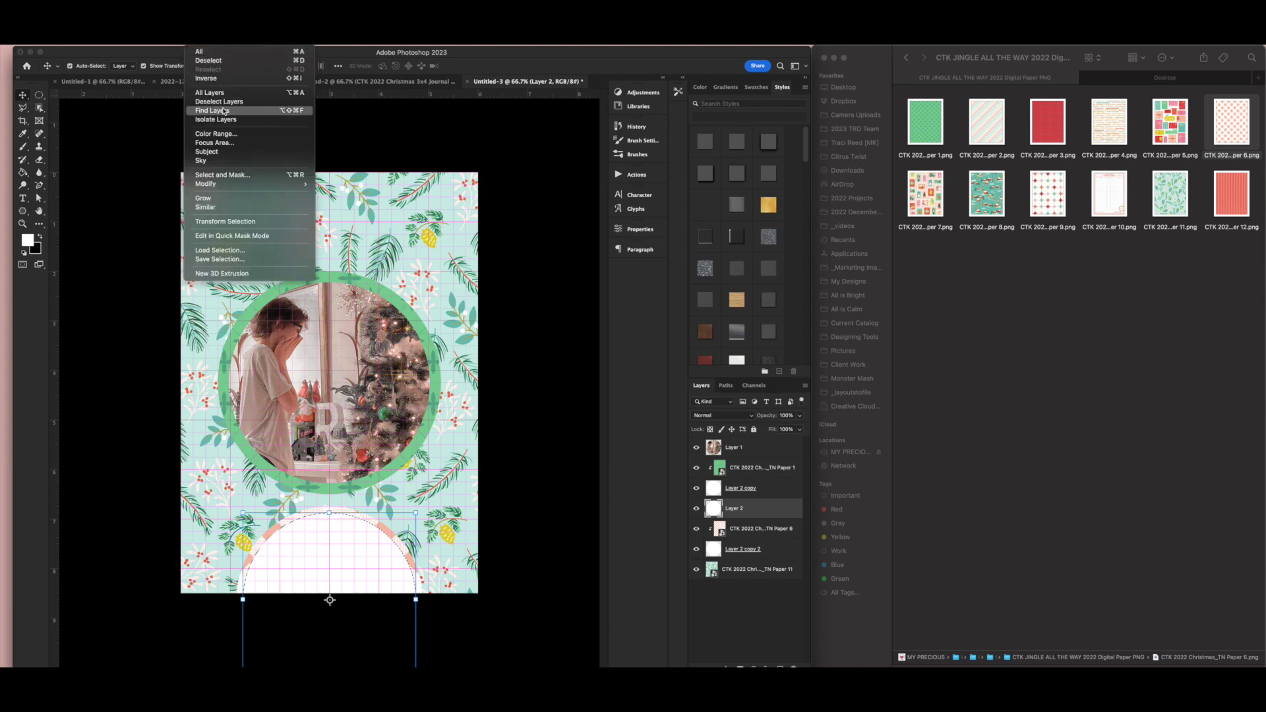
mouse_move(235, 185)
click(340, 210)
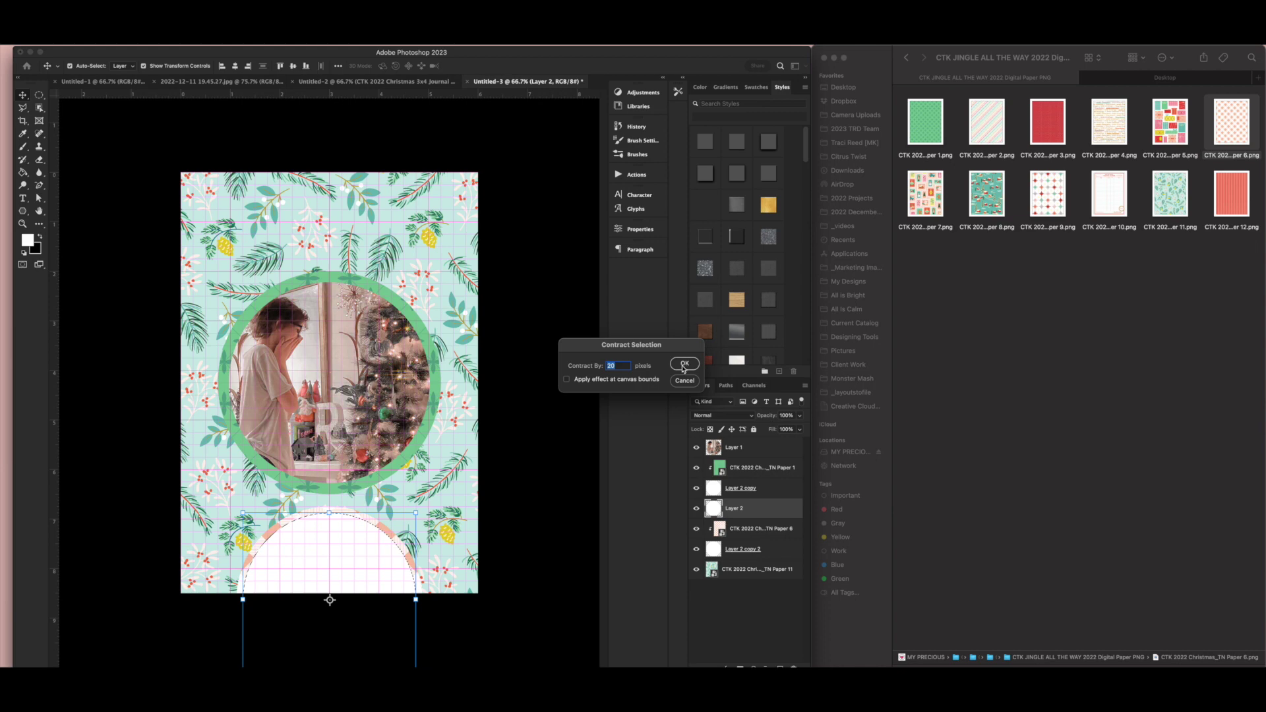
click(685, 364)
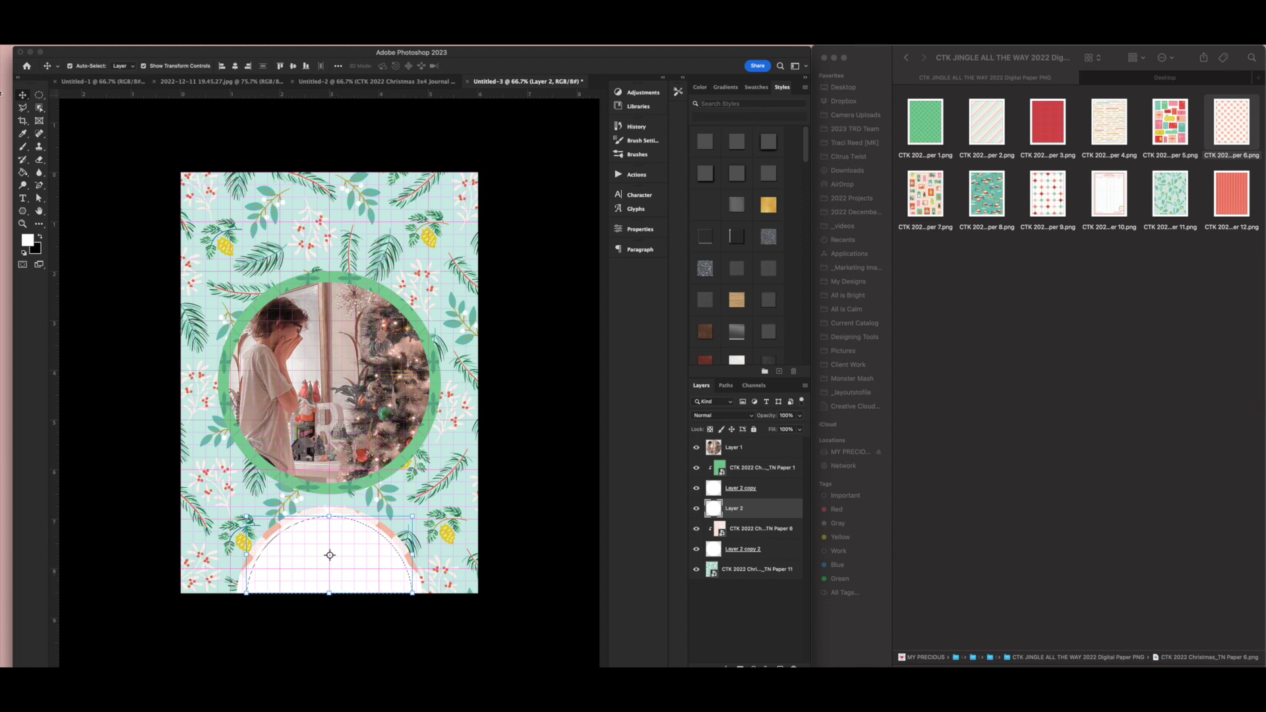
Step: Subtract a strip about 0.08 inch high from the selection's bottom edge with the Rectangular Marquee tool
drag(40, 95, 77, 99)
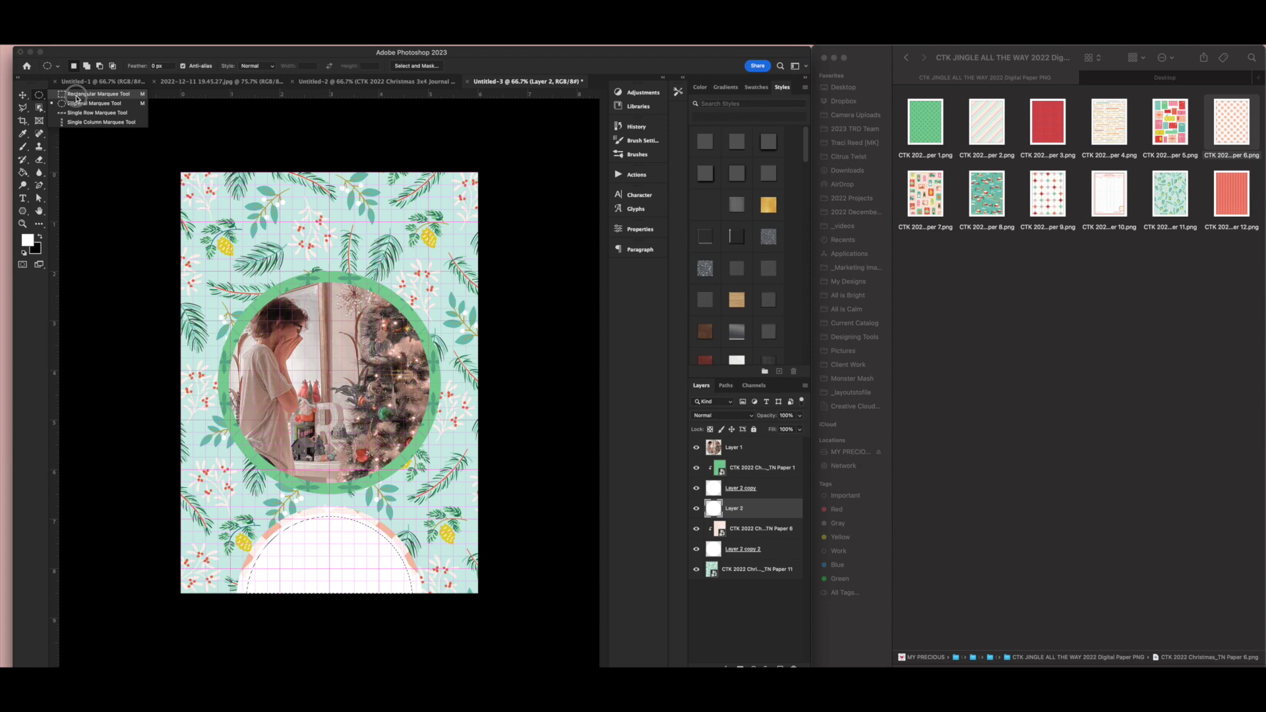
drag(77, 99, 77, 96)
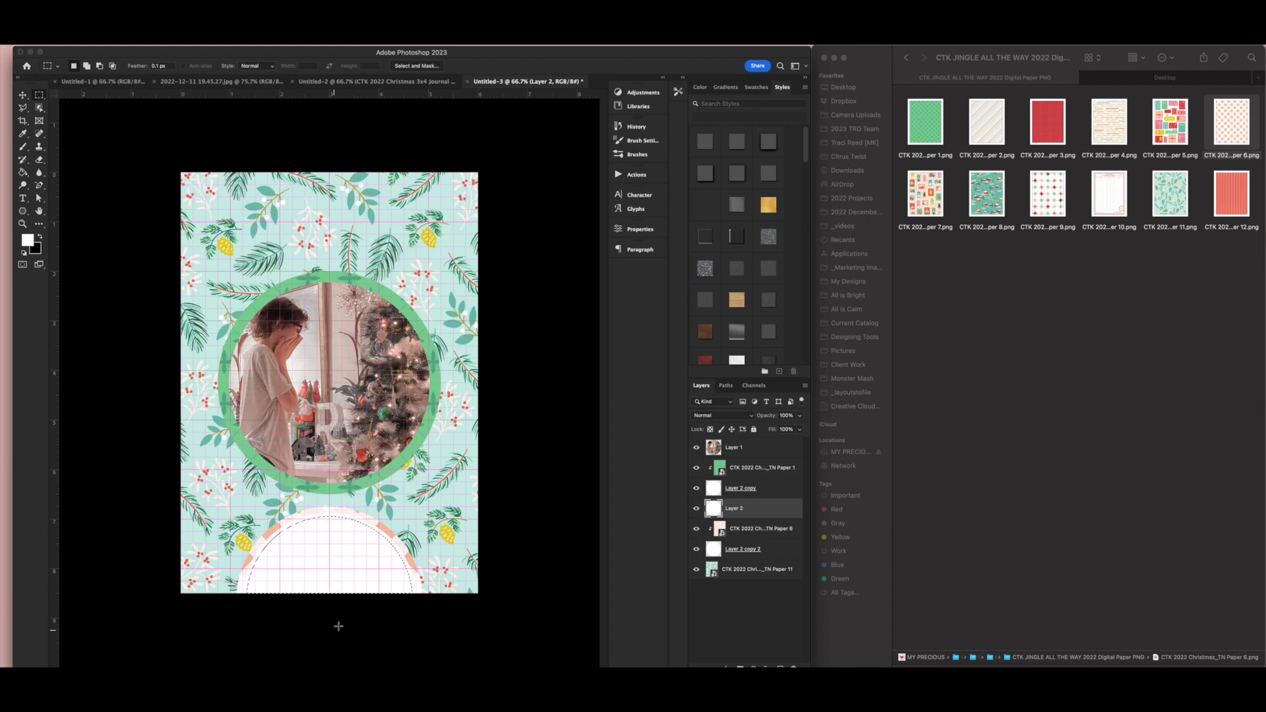
drag(438, 615, 233, 590)
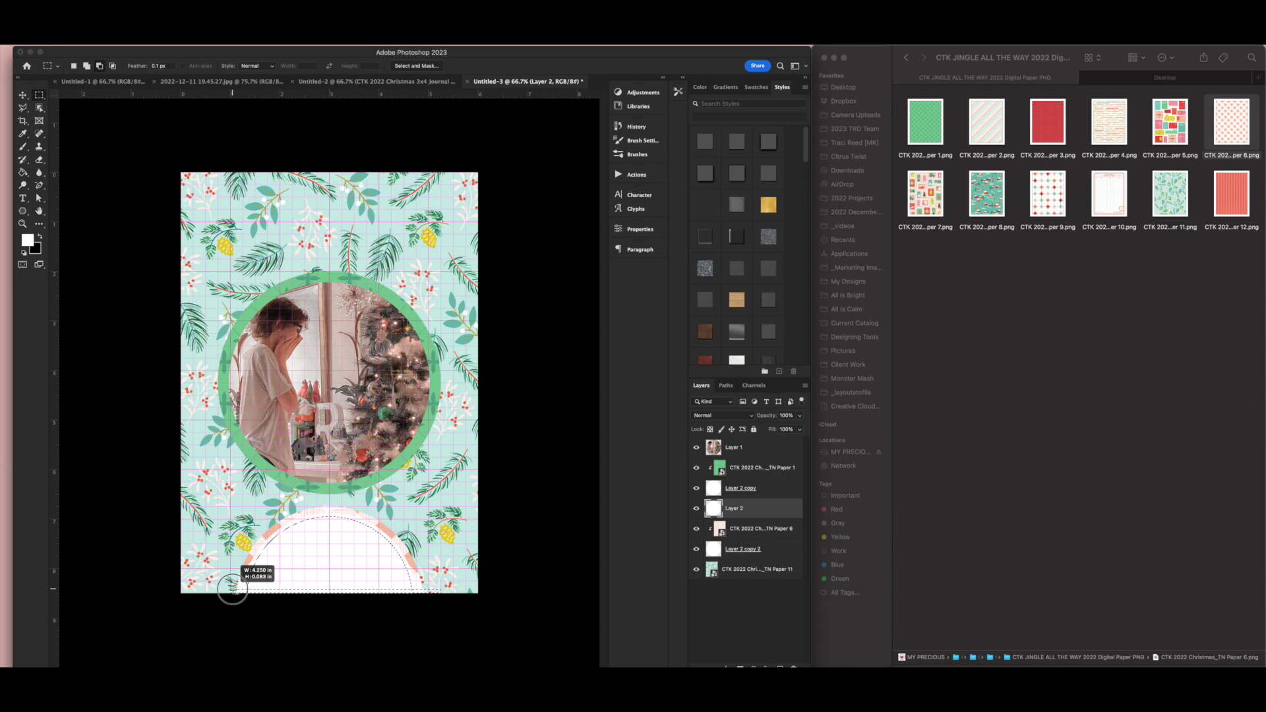
drag(232, 590, 233, 590)
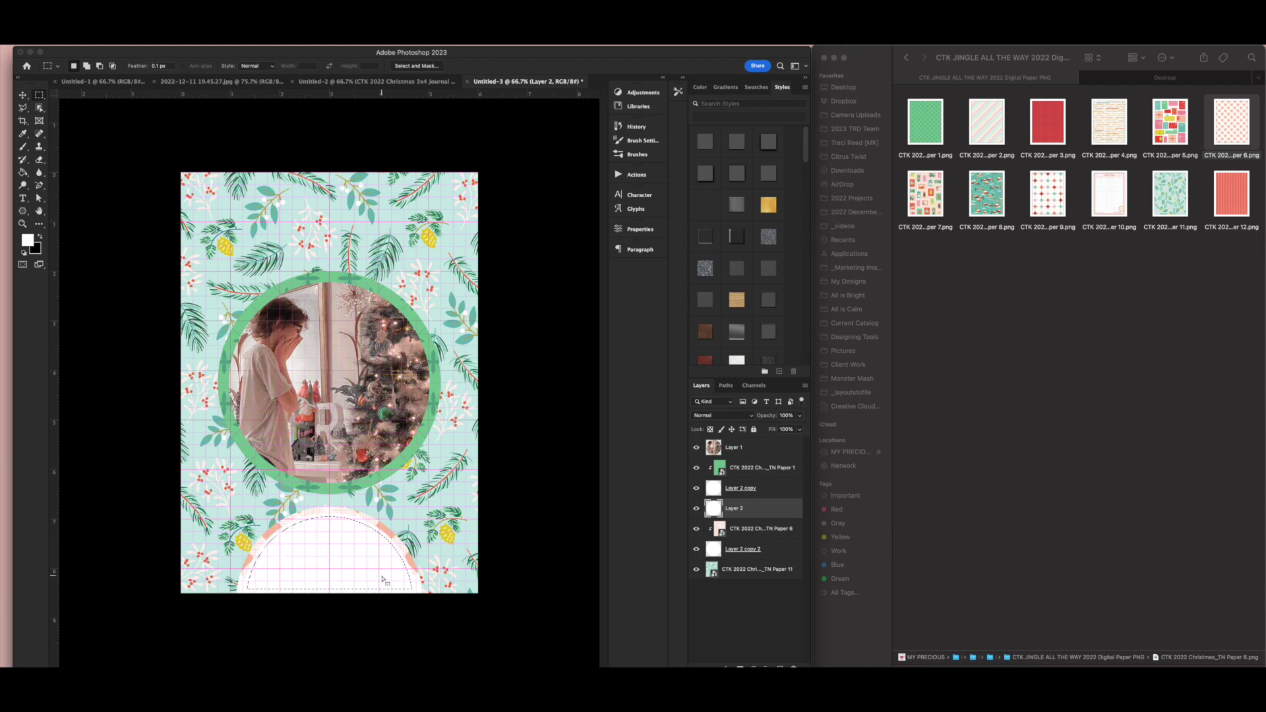
Step: Convert the selection to a work path and fill it with lorem ipsum placeholder text in 12 pt Splendid 66 Bold
click(725, 386)
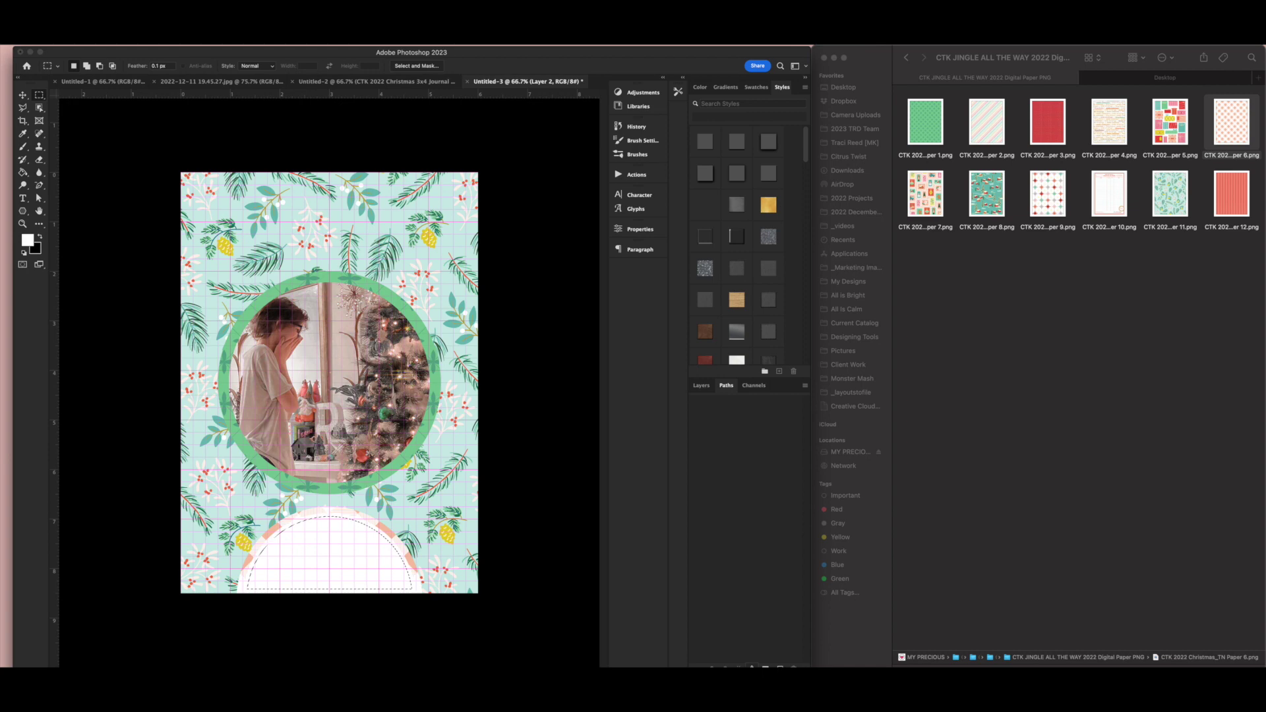
click(751, 667)
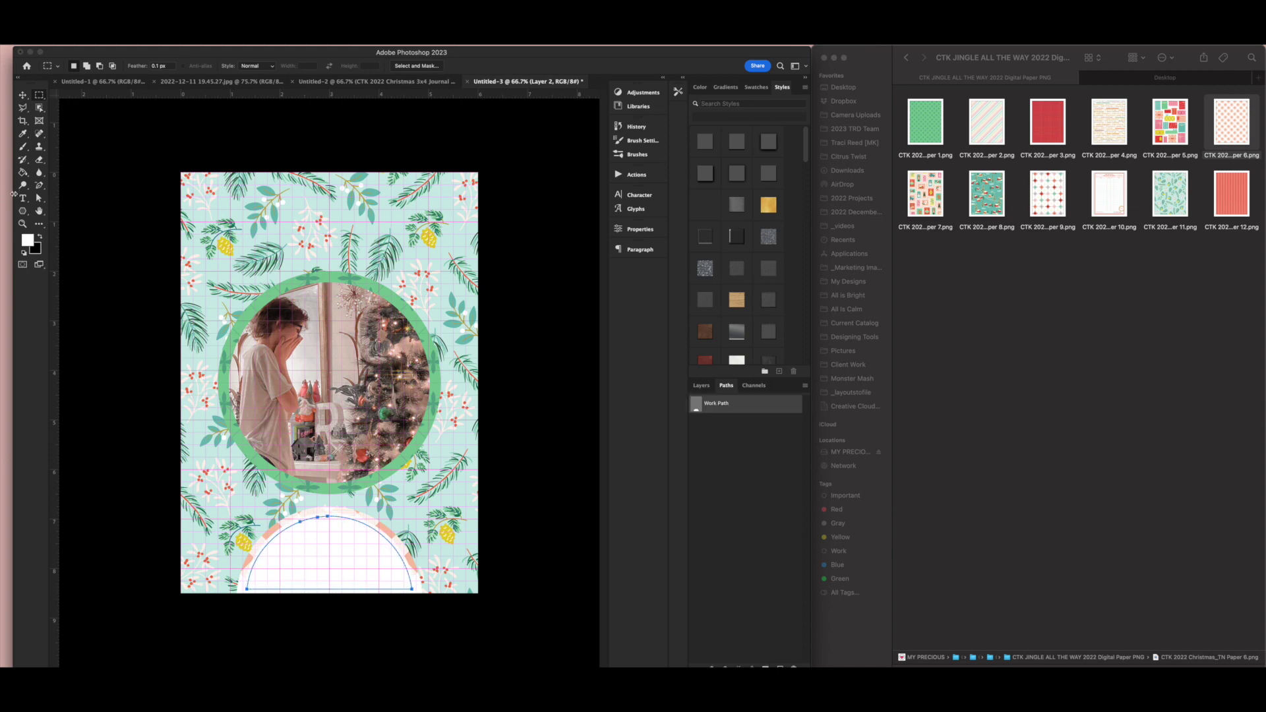
click(23, 198)
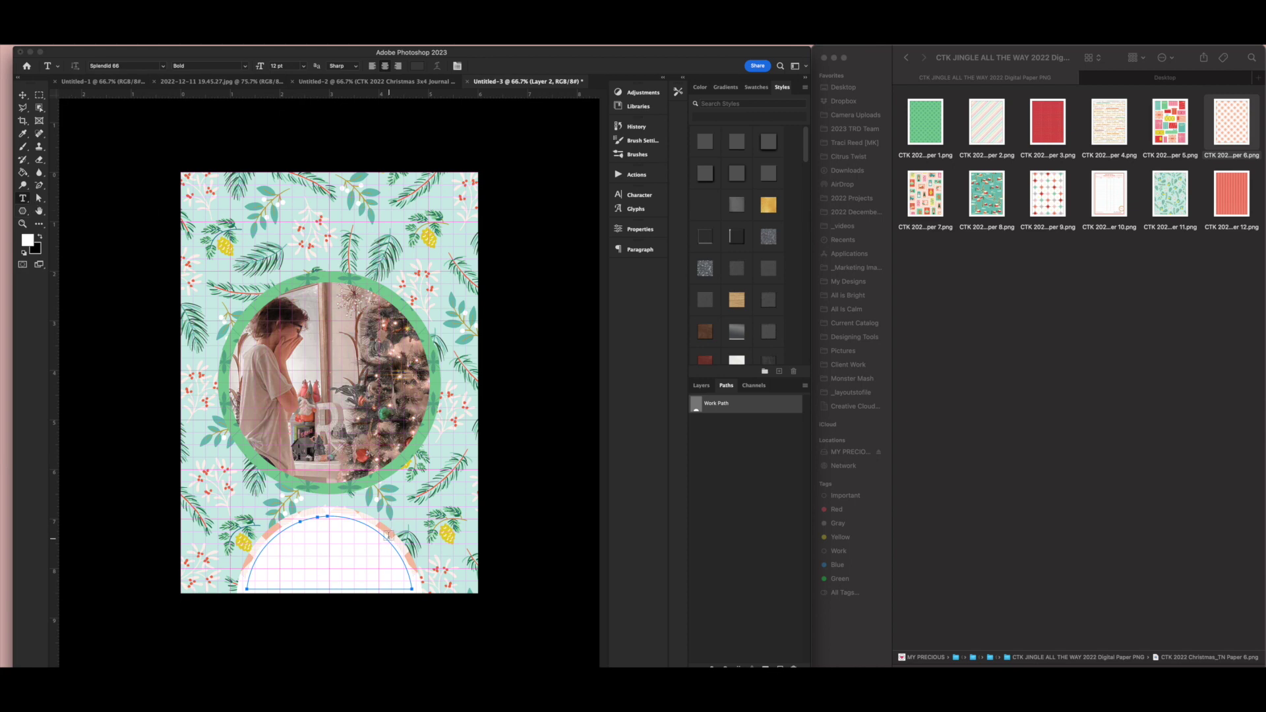
click(329, 553)
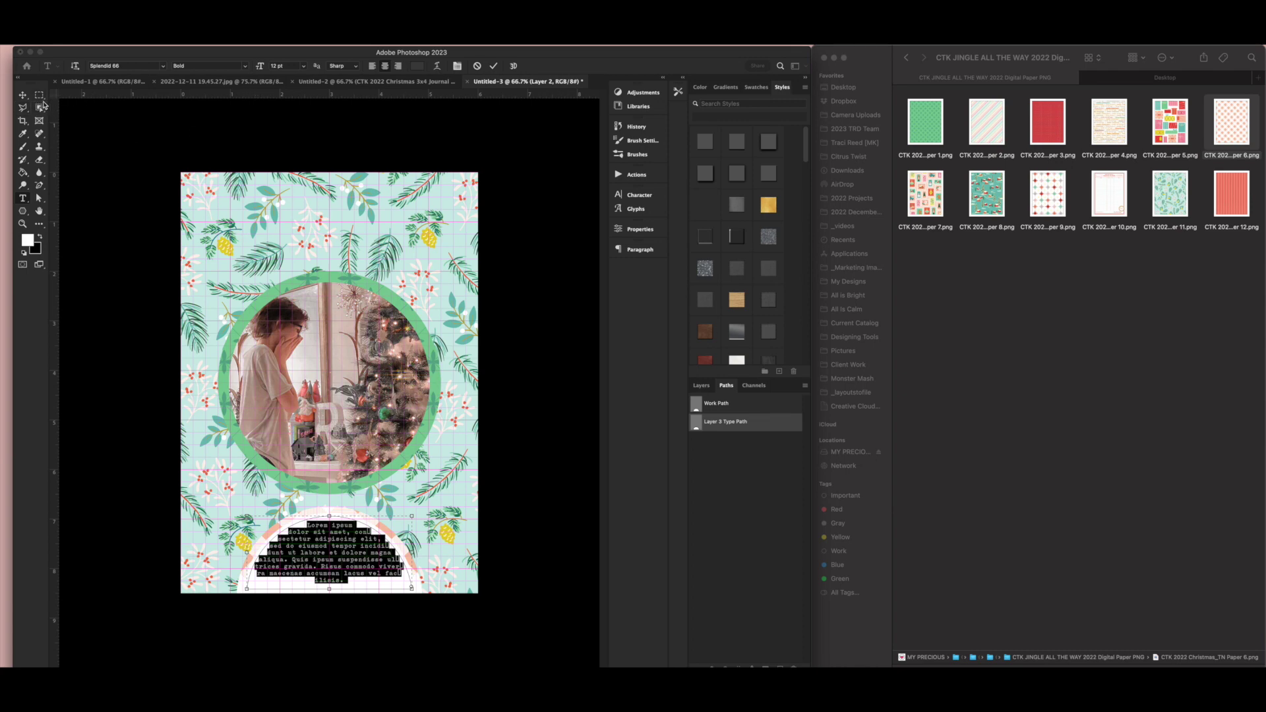
click(22, 99)
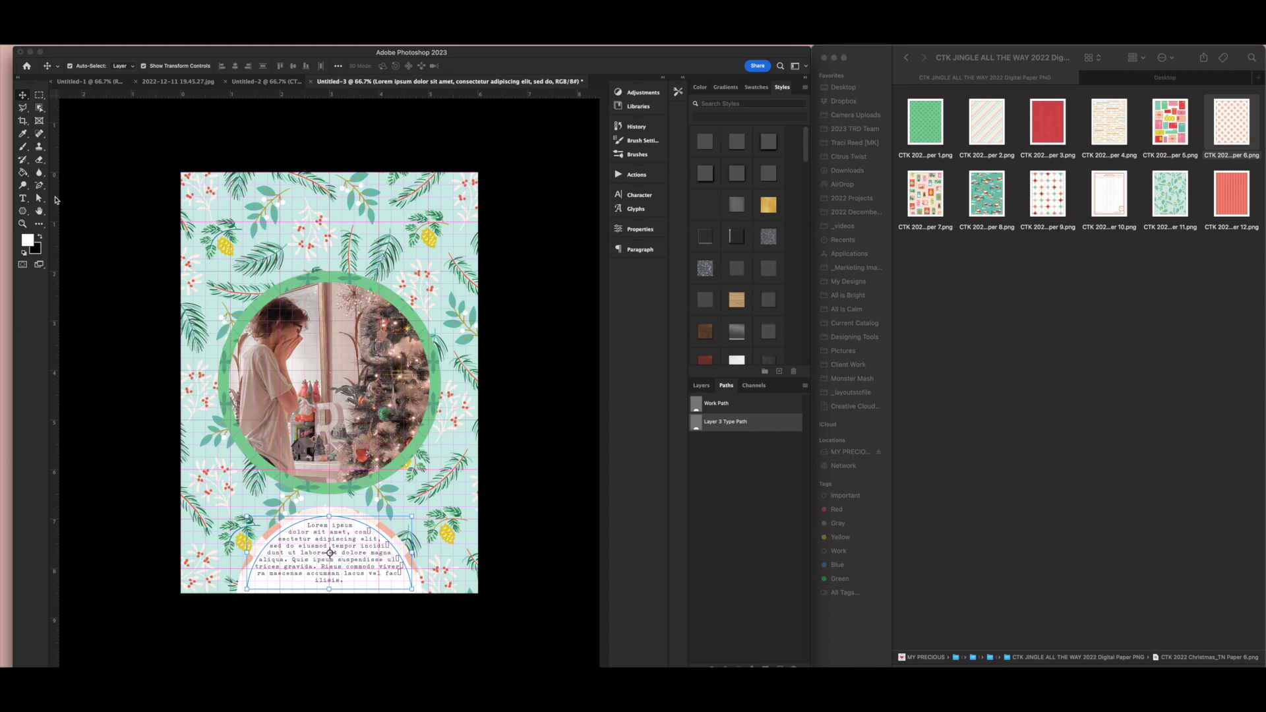
right_click(23, 211)
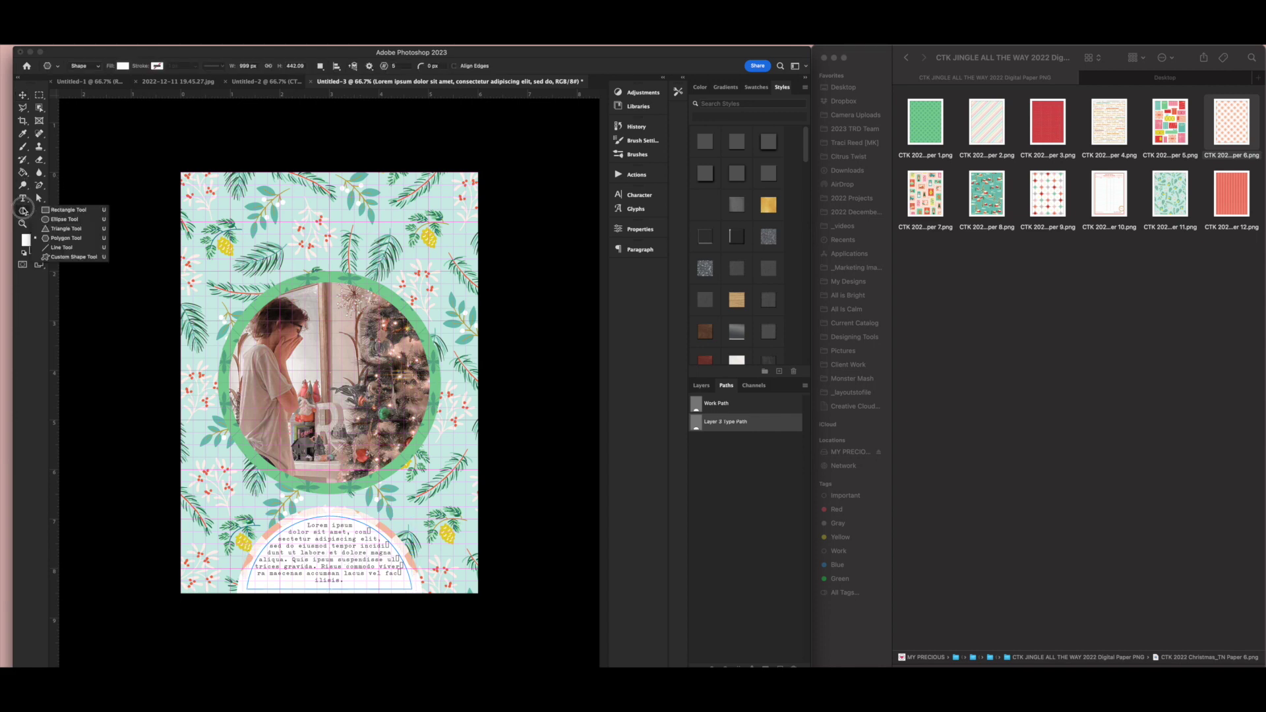
click(59, 221)
click(26, 95)
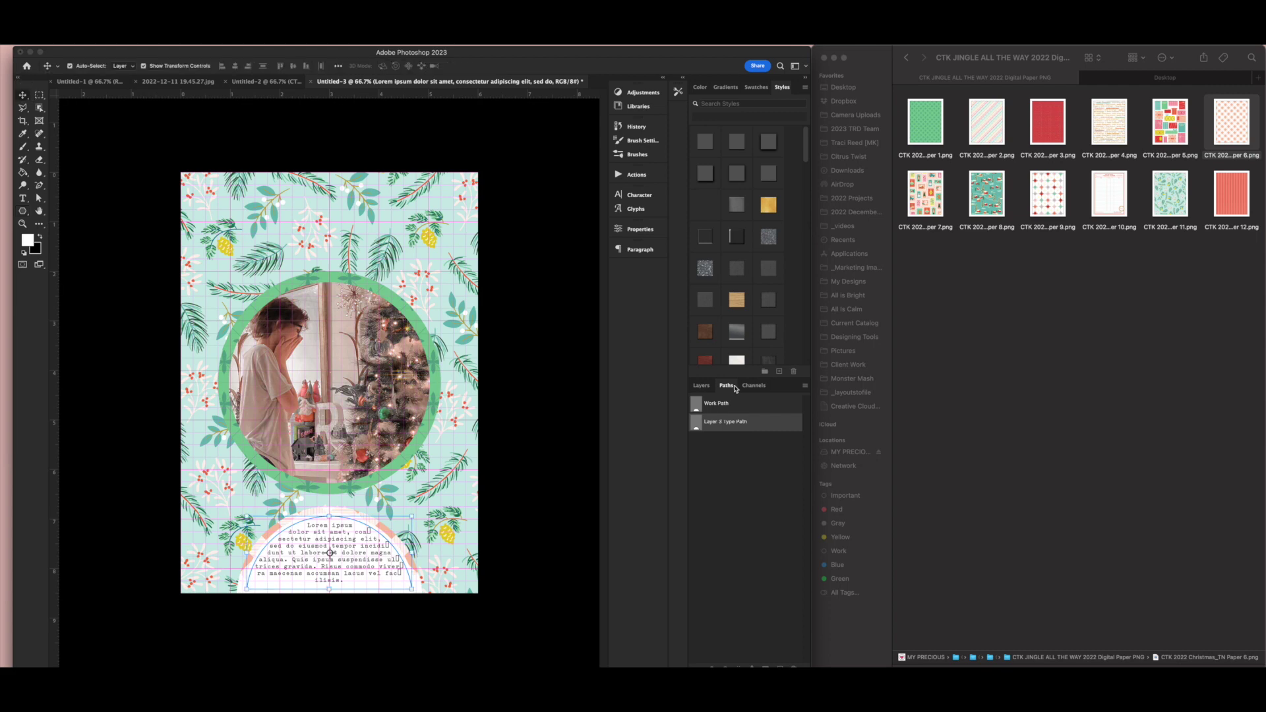
Step: Duplicate the white half circle under the text and place one at the page's top edge, scaled to about 2.7 inches wide
click(701, 385)
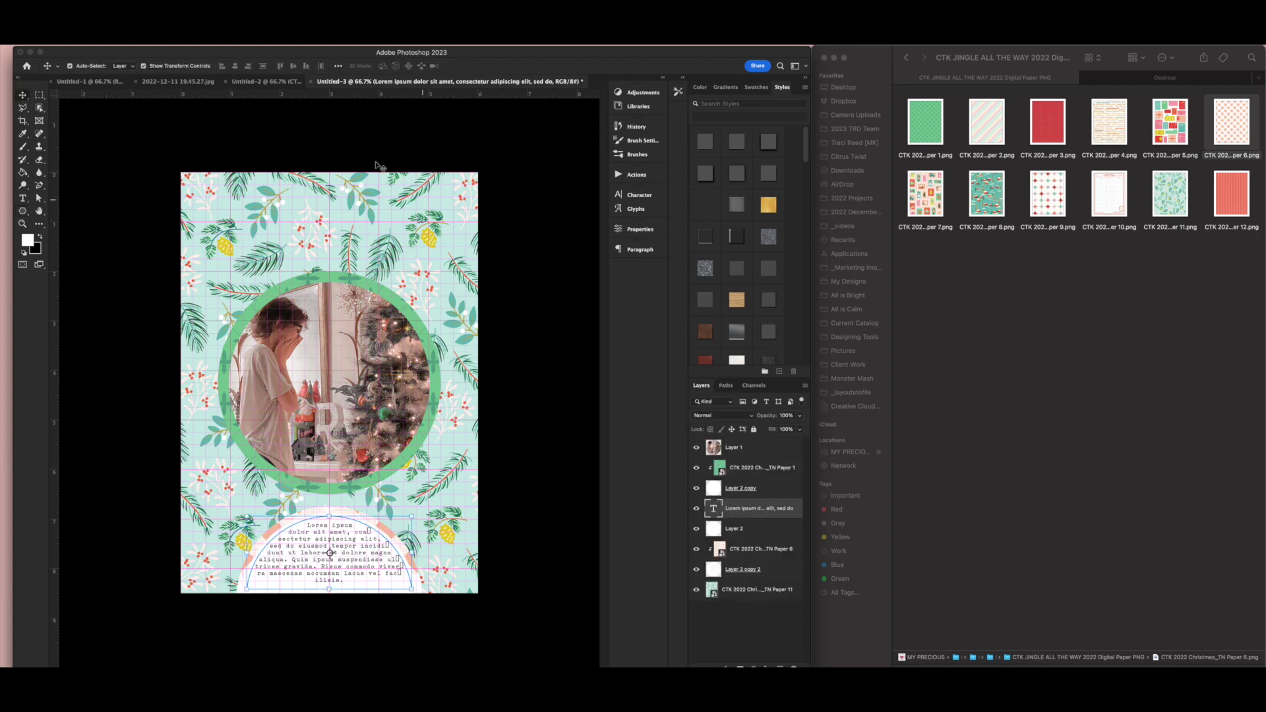
click(760, 533)
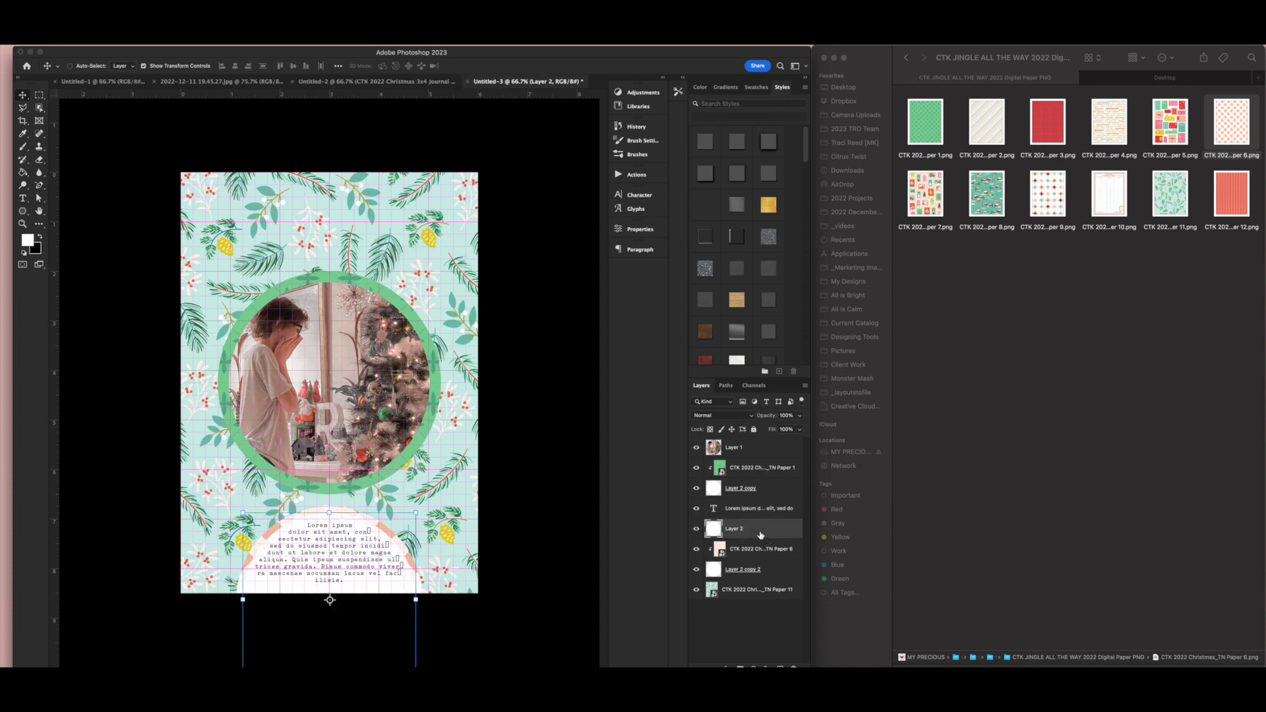
key(super+j)
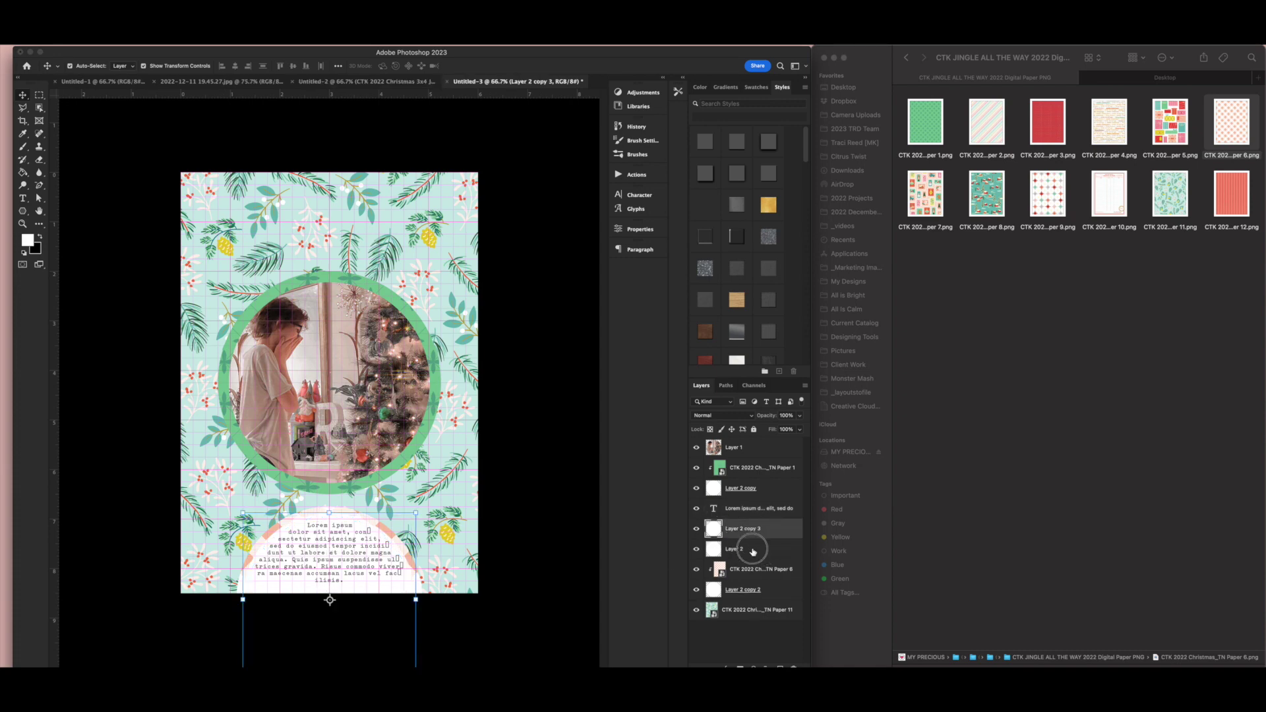
click(752, 550)
key(super+t)
drag(375, 527, 404, 112)
drag(416, 160, 357, 208)
key(Return)
click(512, 204)
Step: Open the kit's journal cards PNG folder in Finder and place the 3x4 Journal Card 4 on the scrapbook page
click(901, 58)
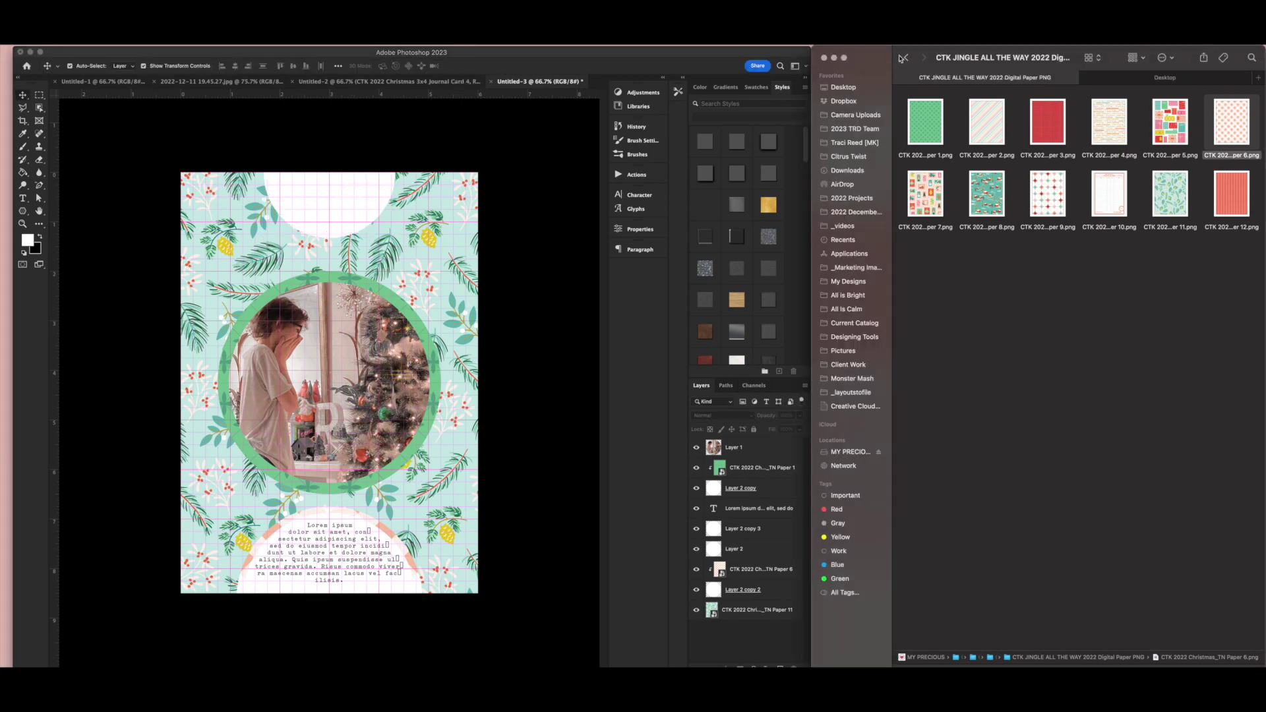
click(902, 58)
click(907, 54)
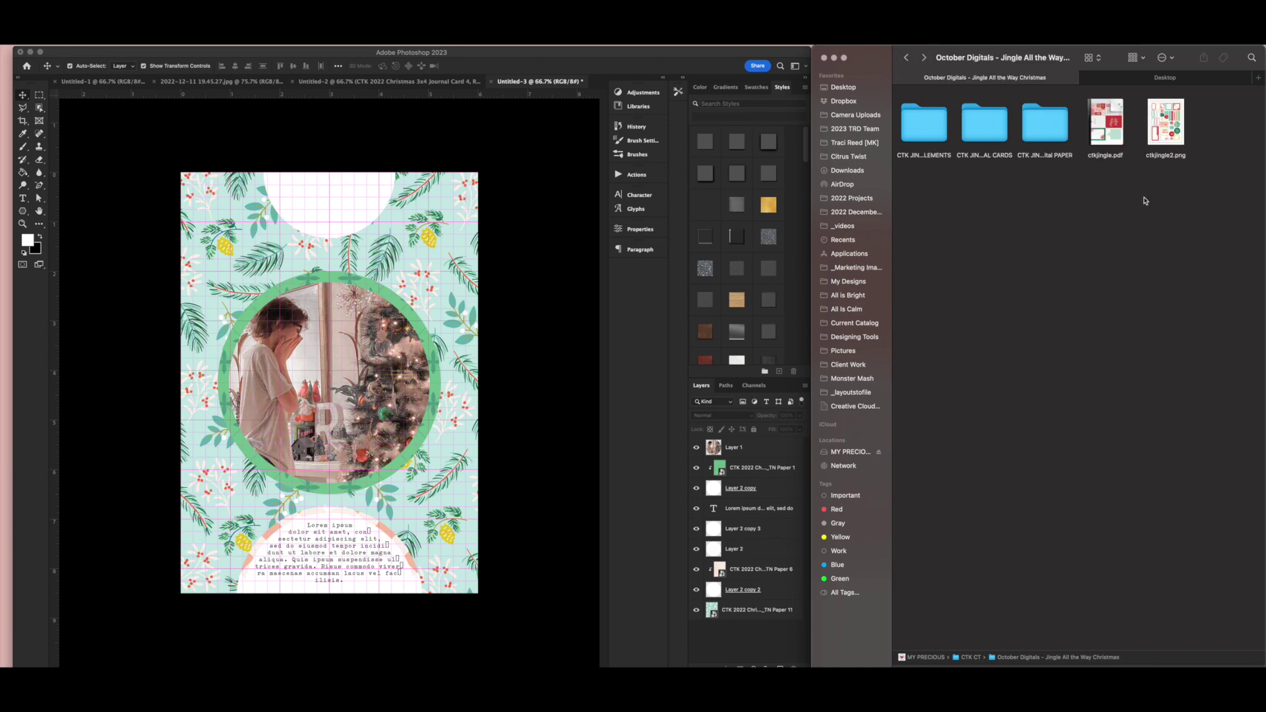
double_click(992, 137)
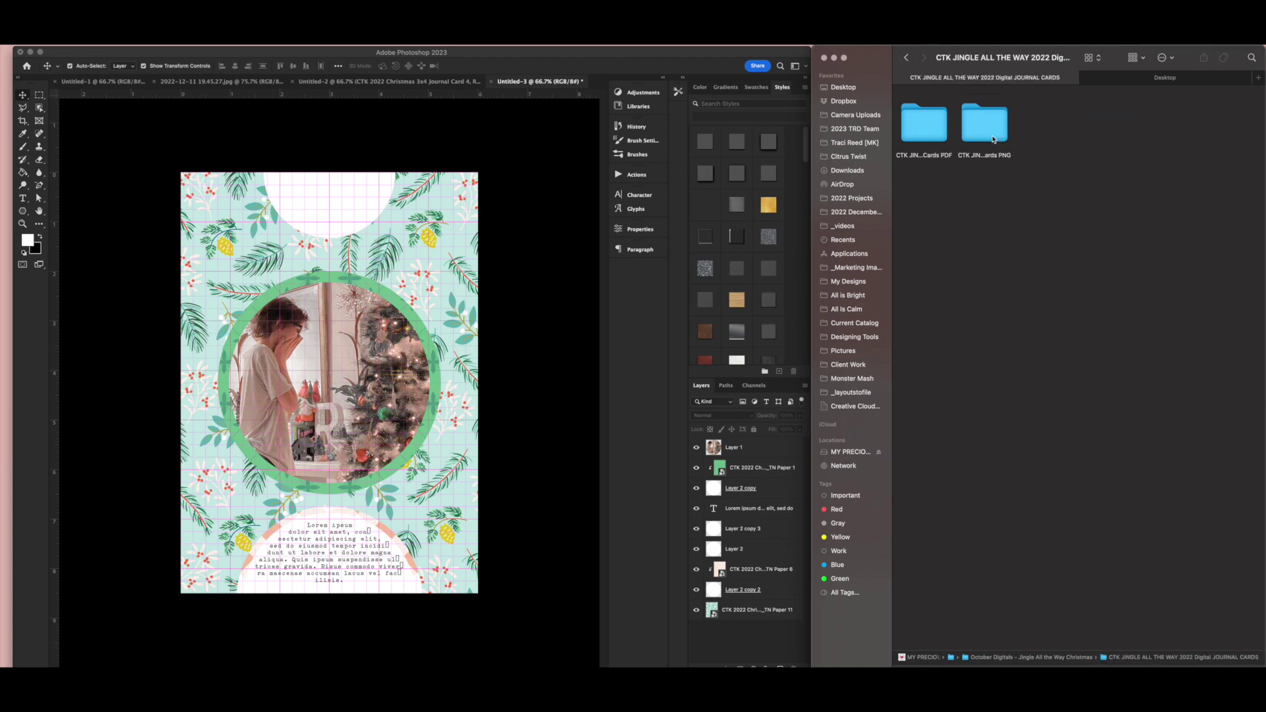
click(997, 140)
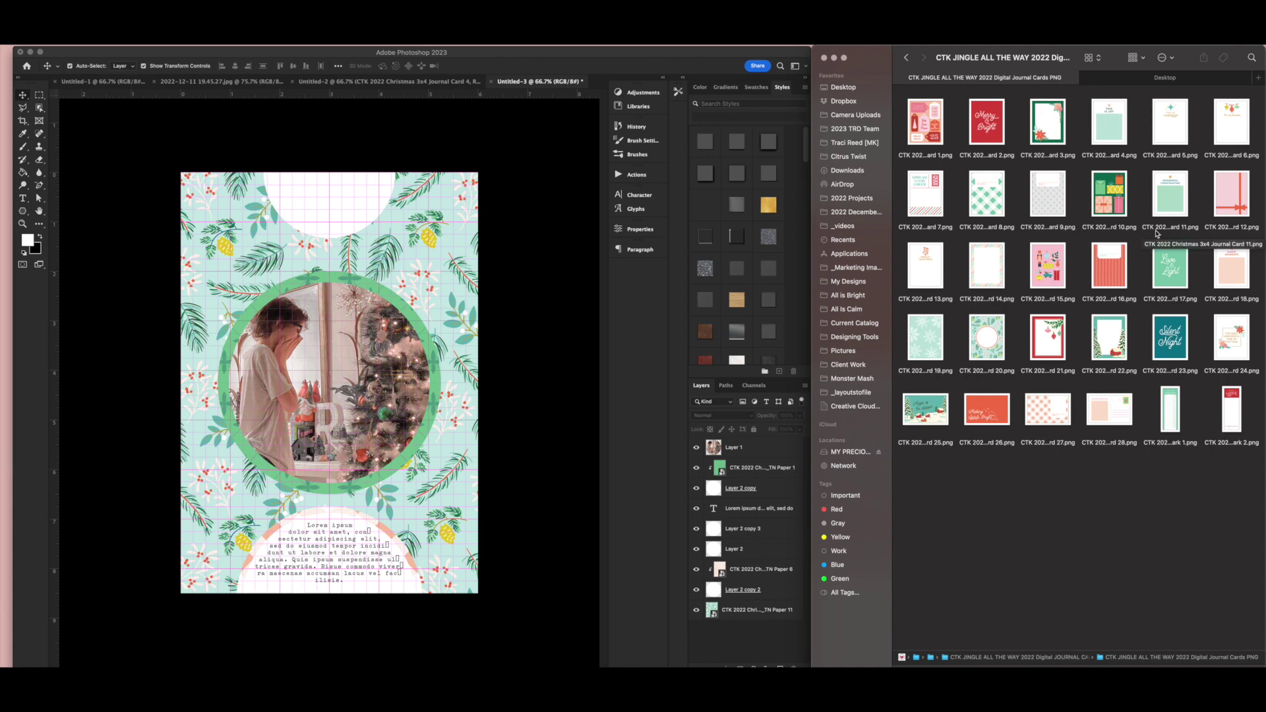
drag(1106, 122, 356, 246)
key(Return)
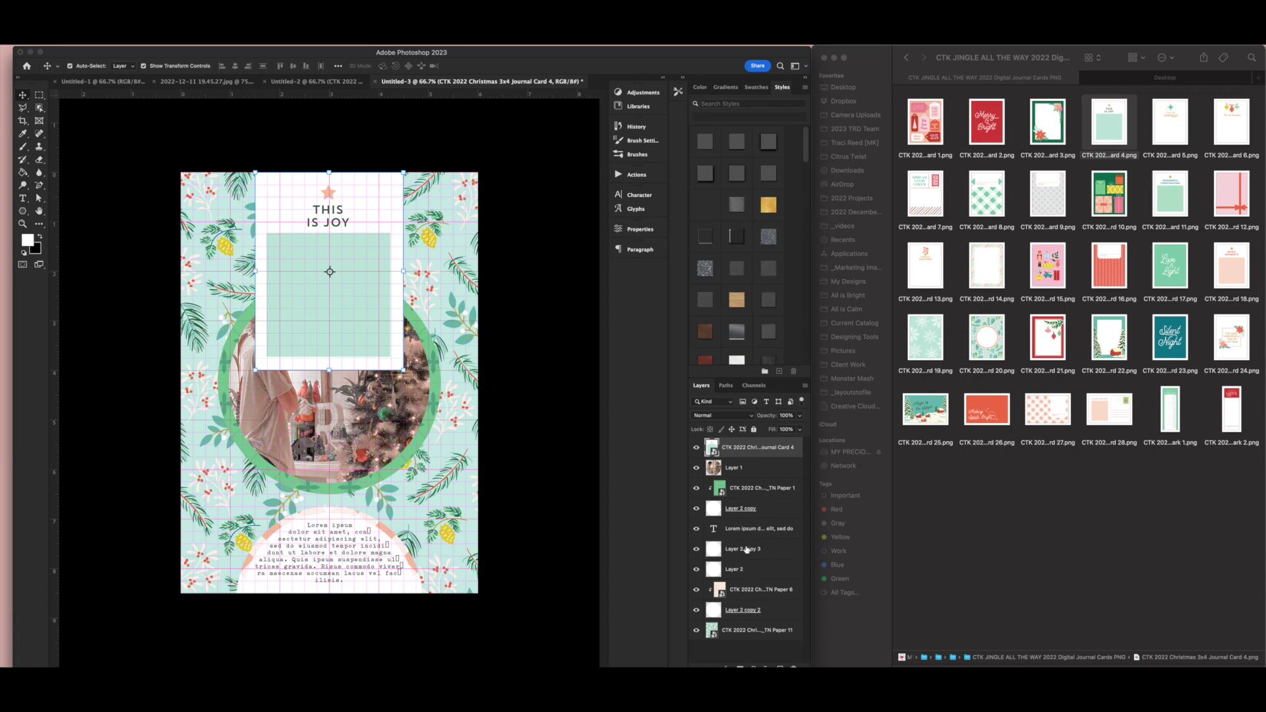
Step: Clip Journal Card 4 to the white circle at the page's top edge and position its THIS IS JOY text inside it
drag(748, 459, 719, 561)
click(717, 571)
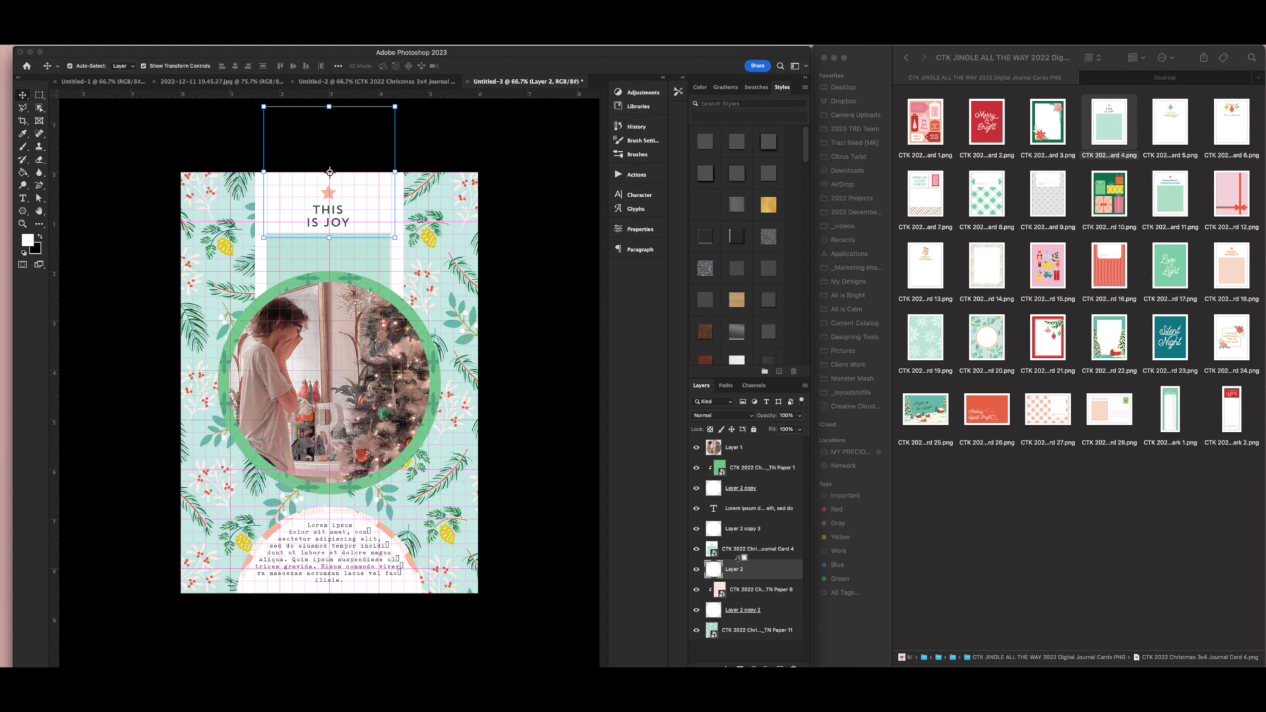
alt+click(741, 559)
click(334, 206)
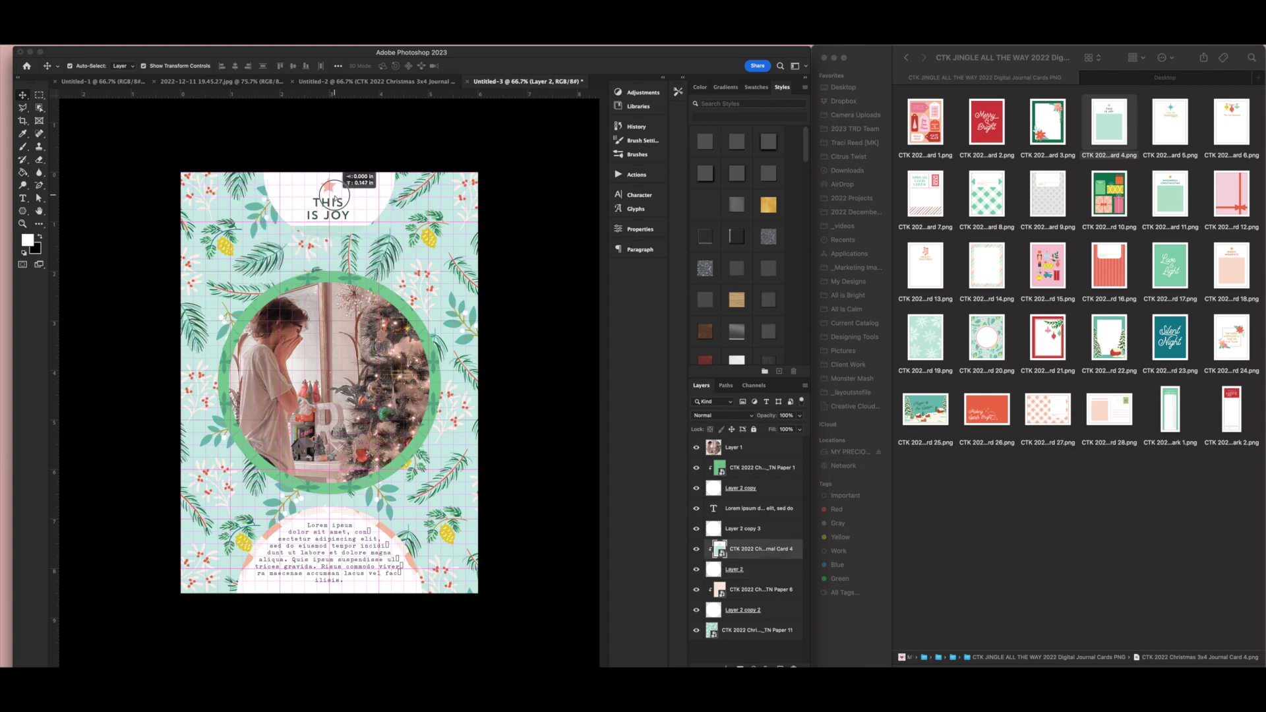
key(shift+Up)
key(shift+Up)
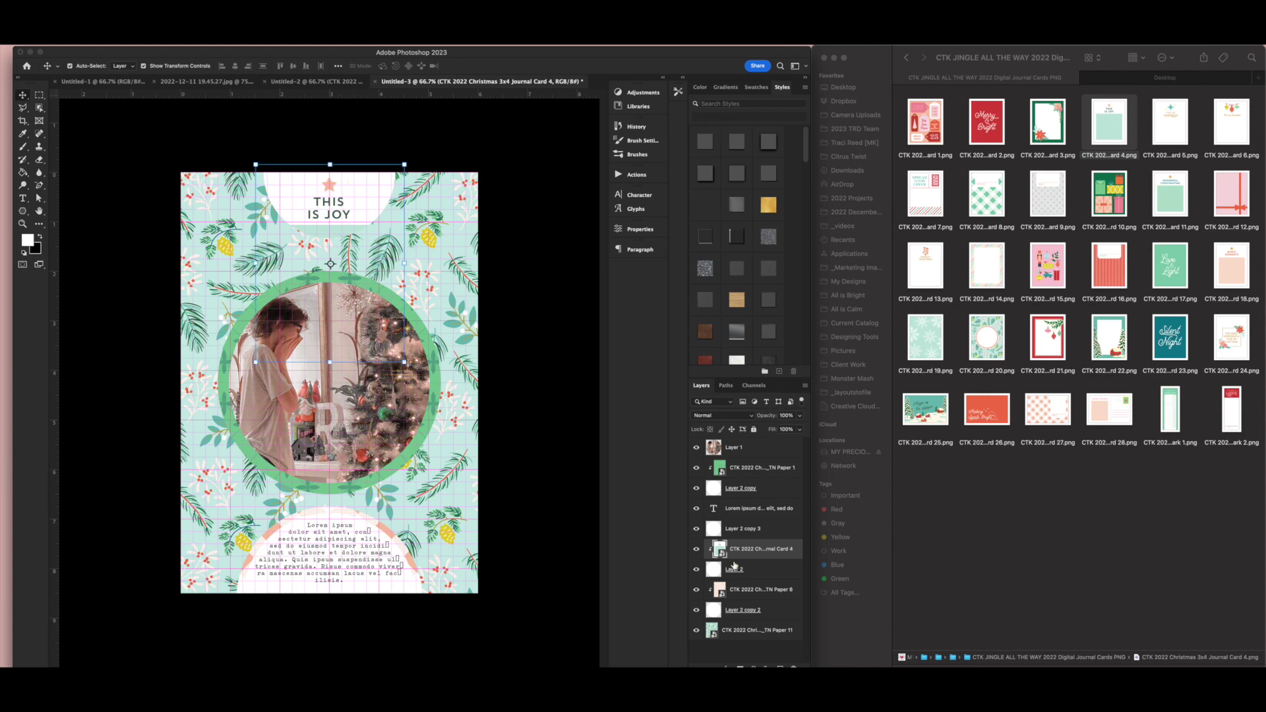
Step: Scale the white circle behind the THIS IS JOY text down to about 2.1 inches wide
click(796, 567)
drag(398, 176, 356, 201)
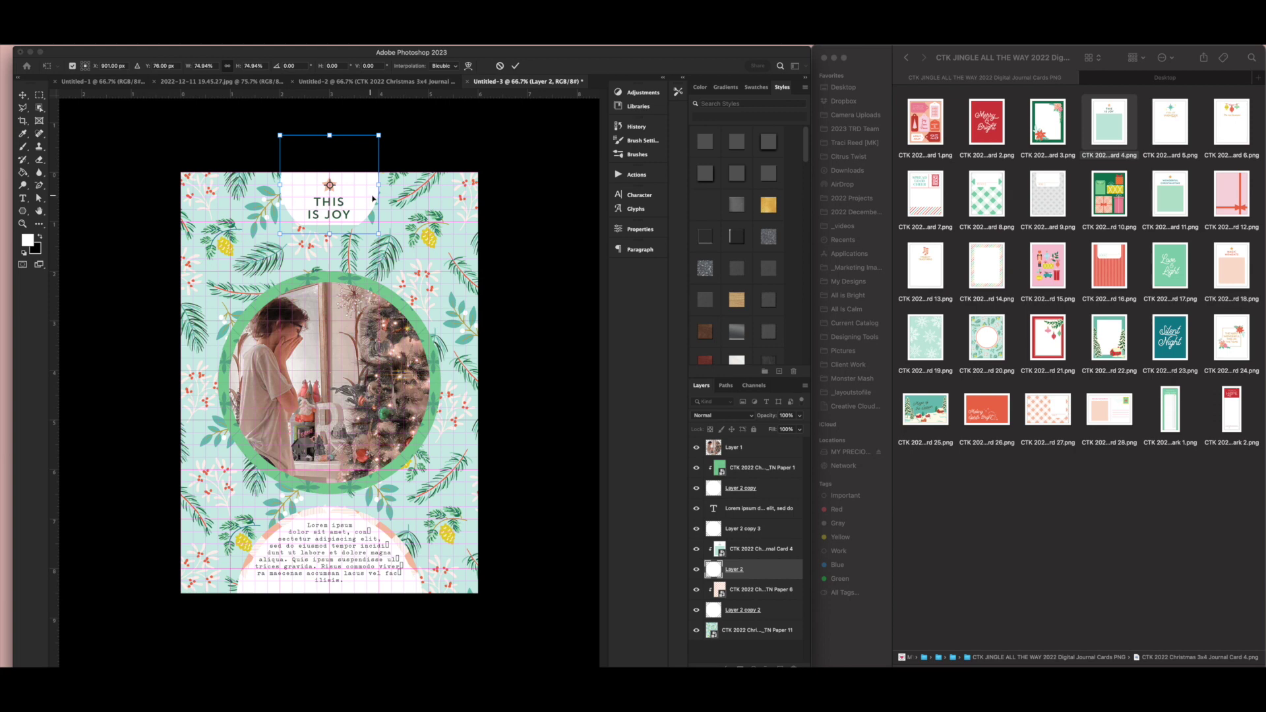
drag(377, 186, 384, 189)
key(Return)
Step: Scale the clipped journal card to 110% and reposition its text within the top circle
click(404, 195)
drag(405, 264, 417, 265)
mouse_move(340, 205)
mouse_down()
mouse_move(340, 223)
mouse_move(340, 210)
mouse_up()
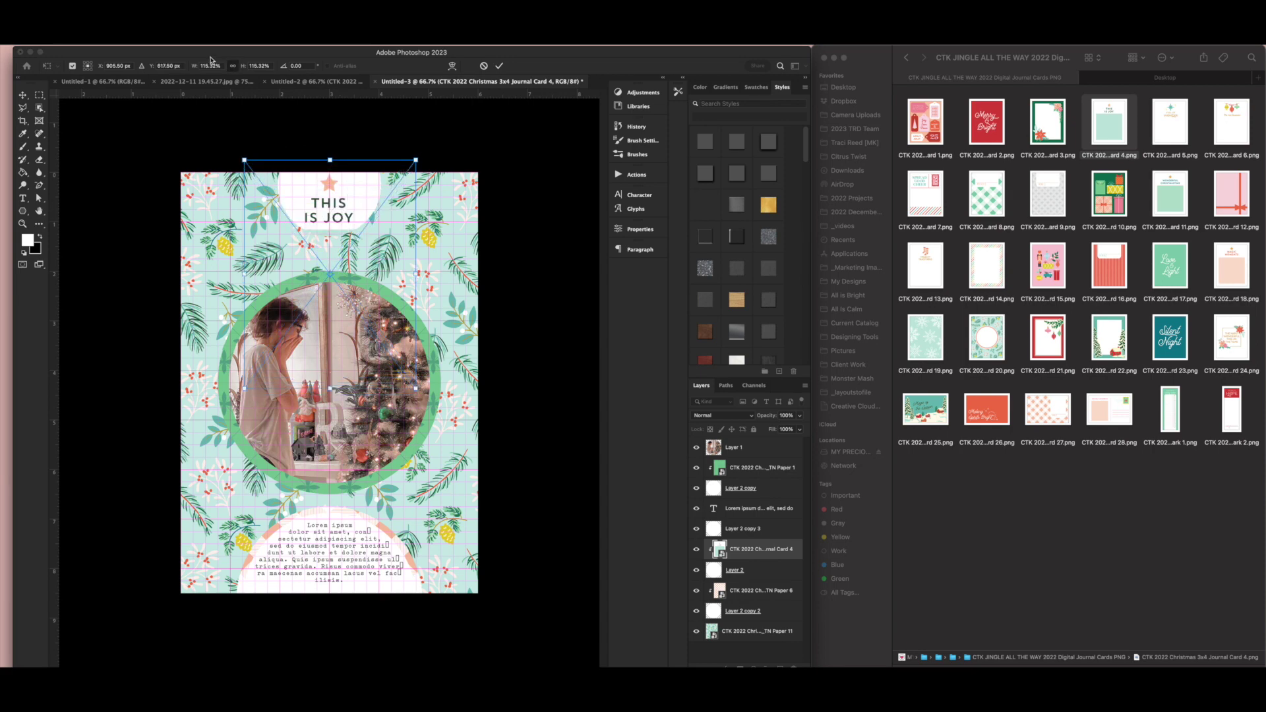
click(211, 66)
text(110)
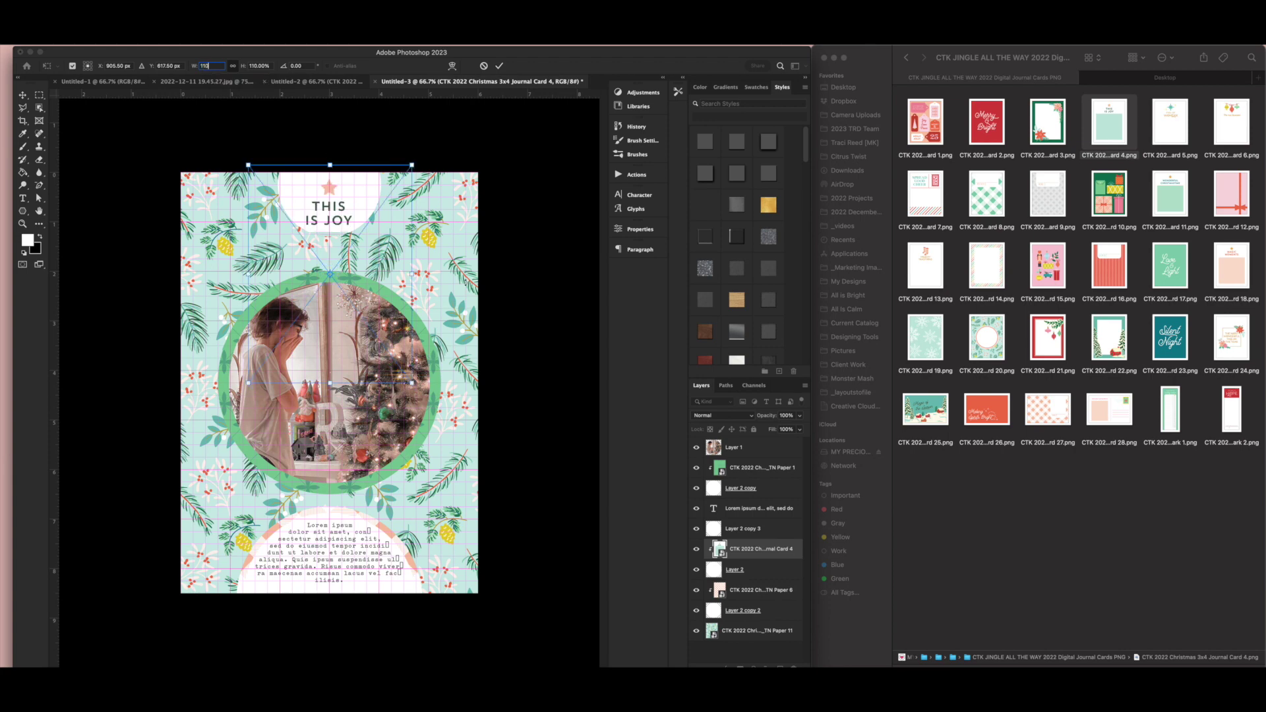
key(Return)
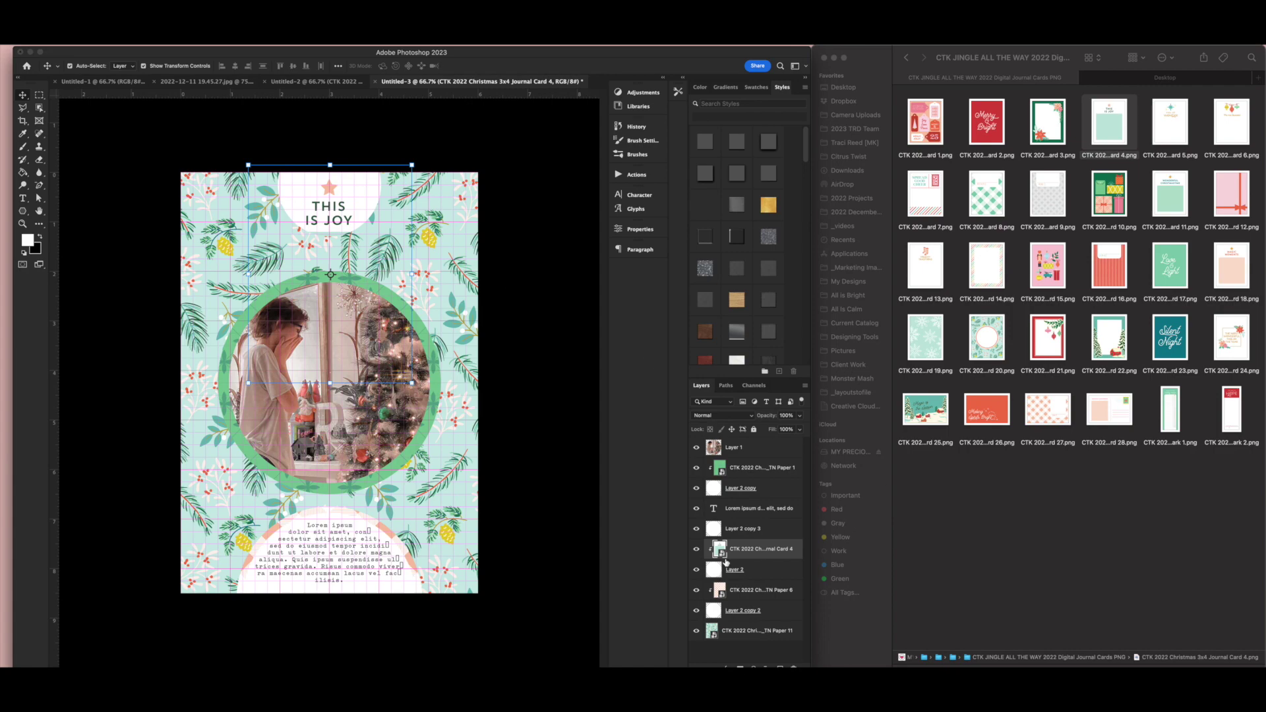
Step: Shift the journal card up about 0.06 inch inside the top circle
key(super+equal)
key(super+equal)
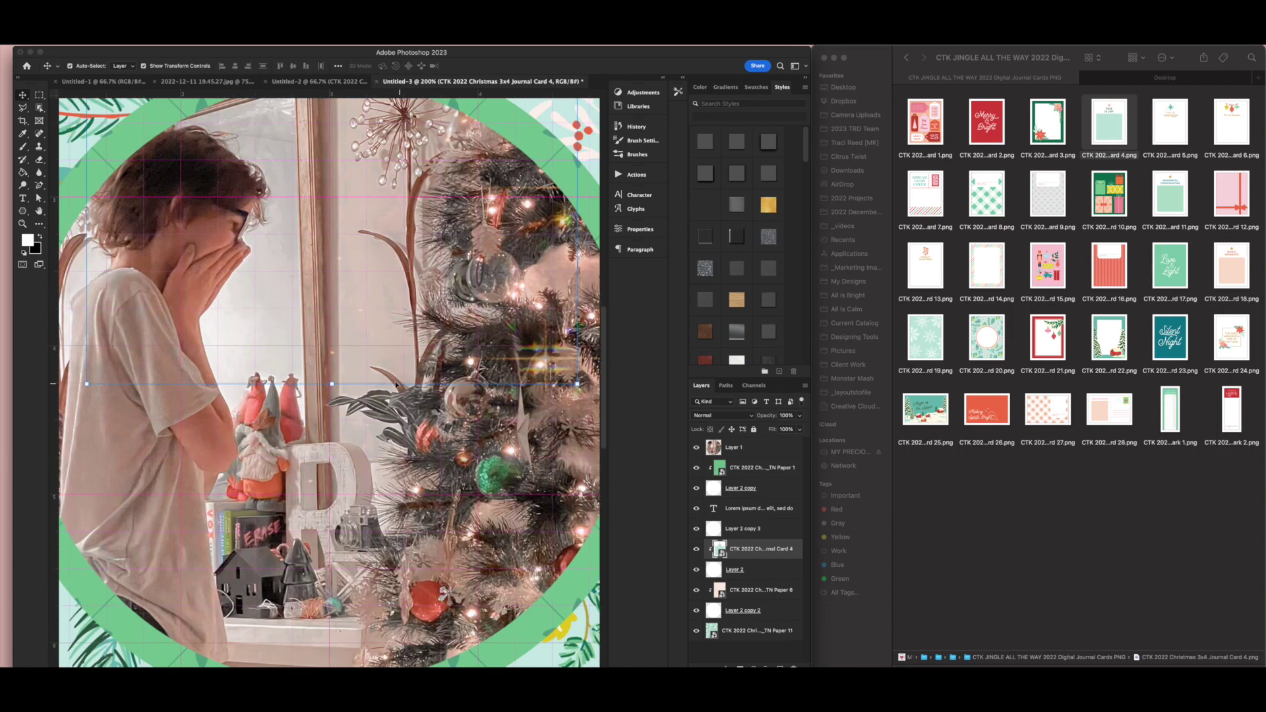
scroll(414, 383, up, 5)
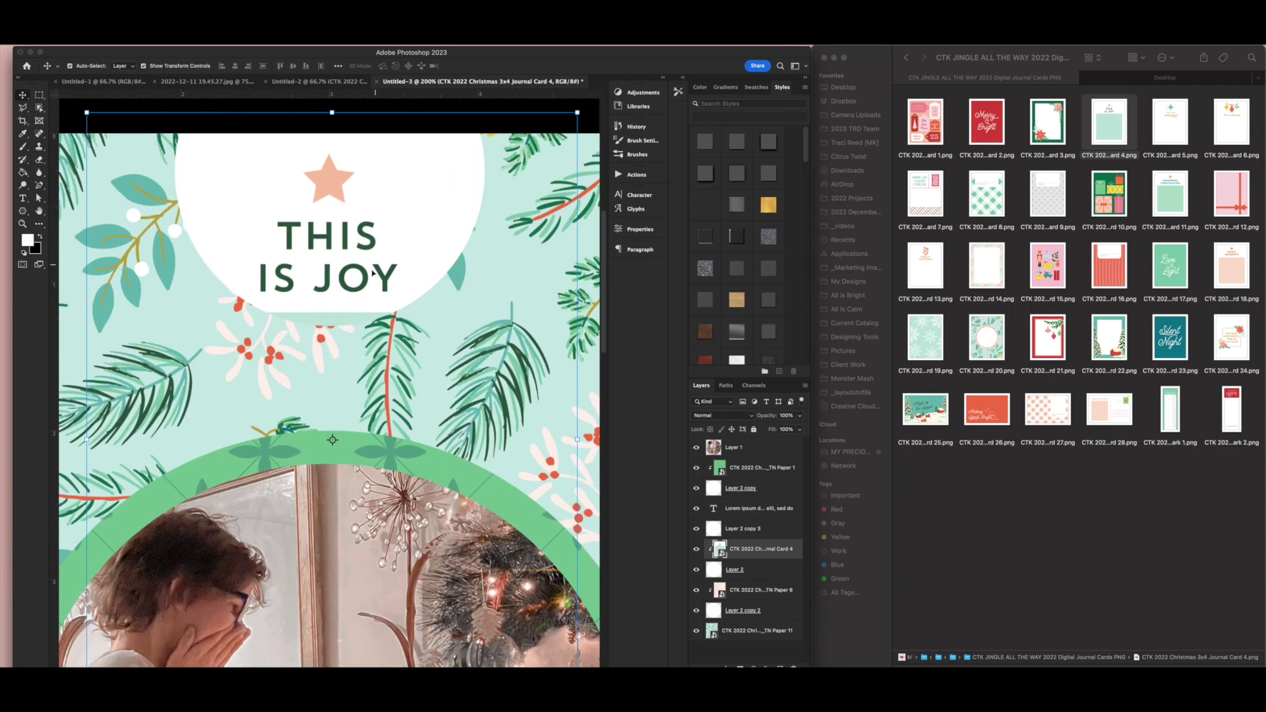
drag(366, 278, 367, 270)
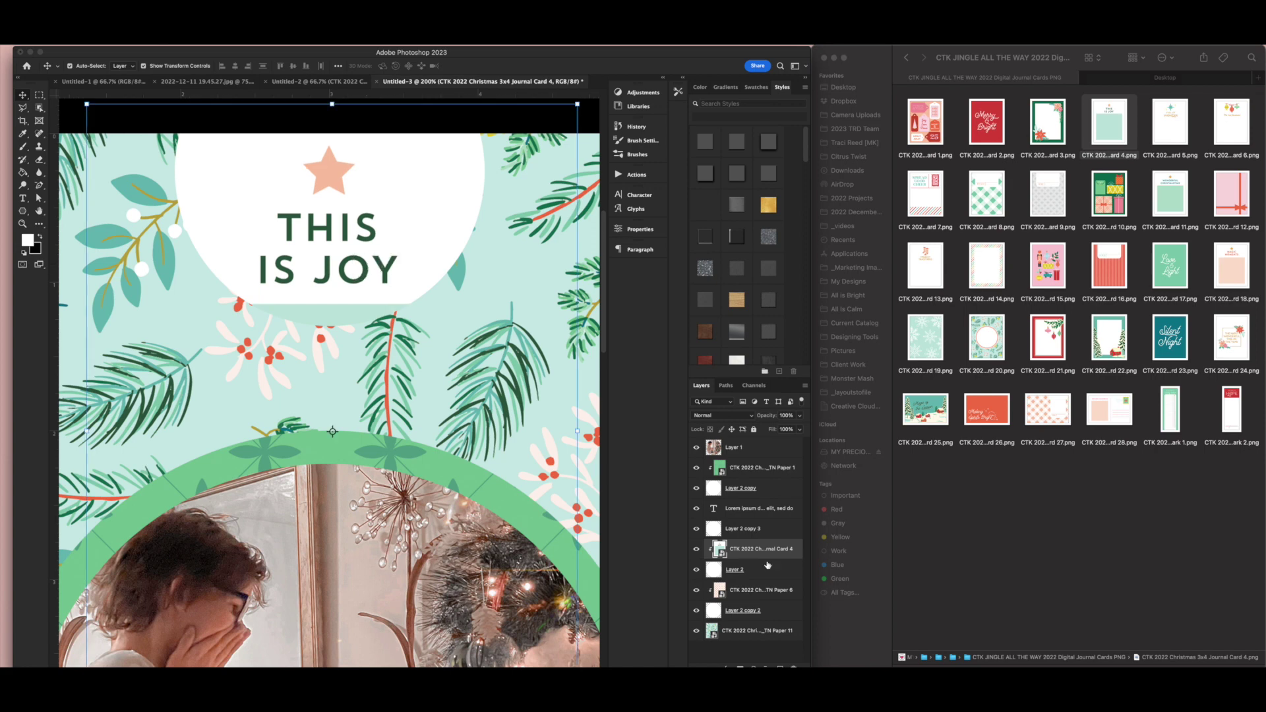
Step: Rasterize the journal card layer and paint white over its mint area at the circle's bottom with a hard round brush
right_click(779, 564)
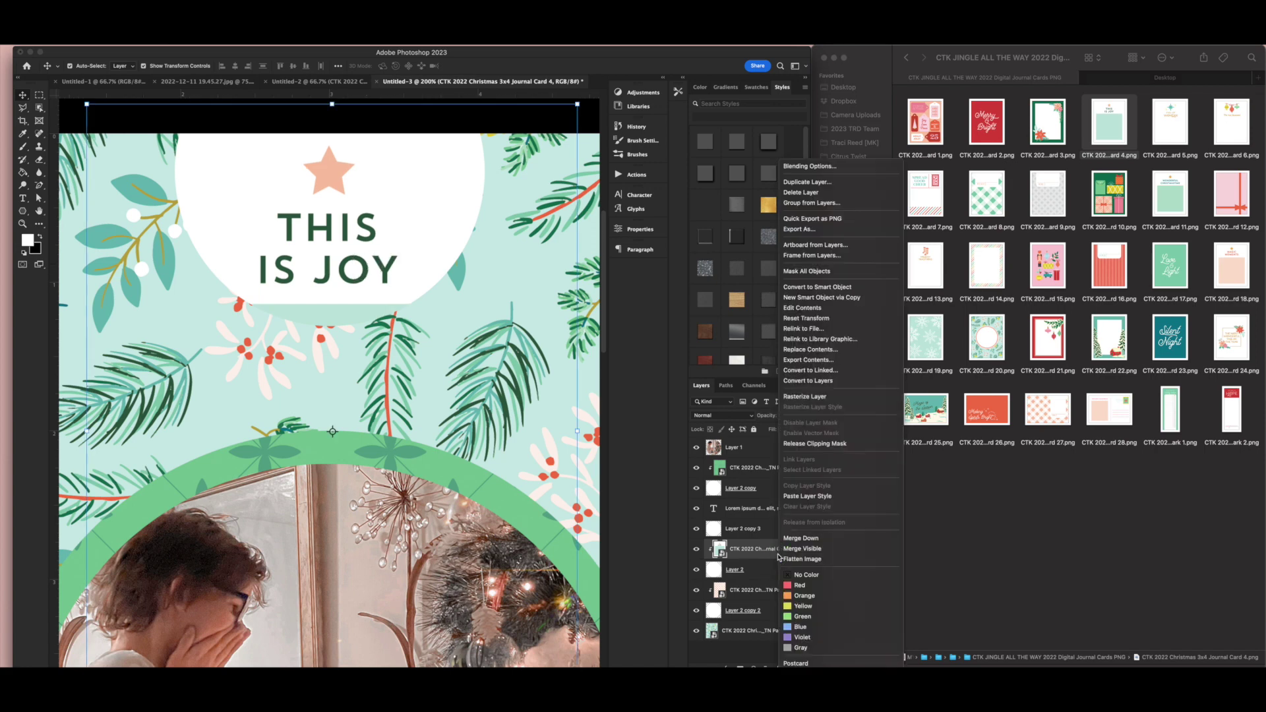
click(814, 397)
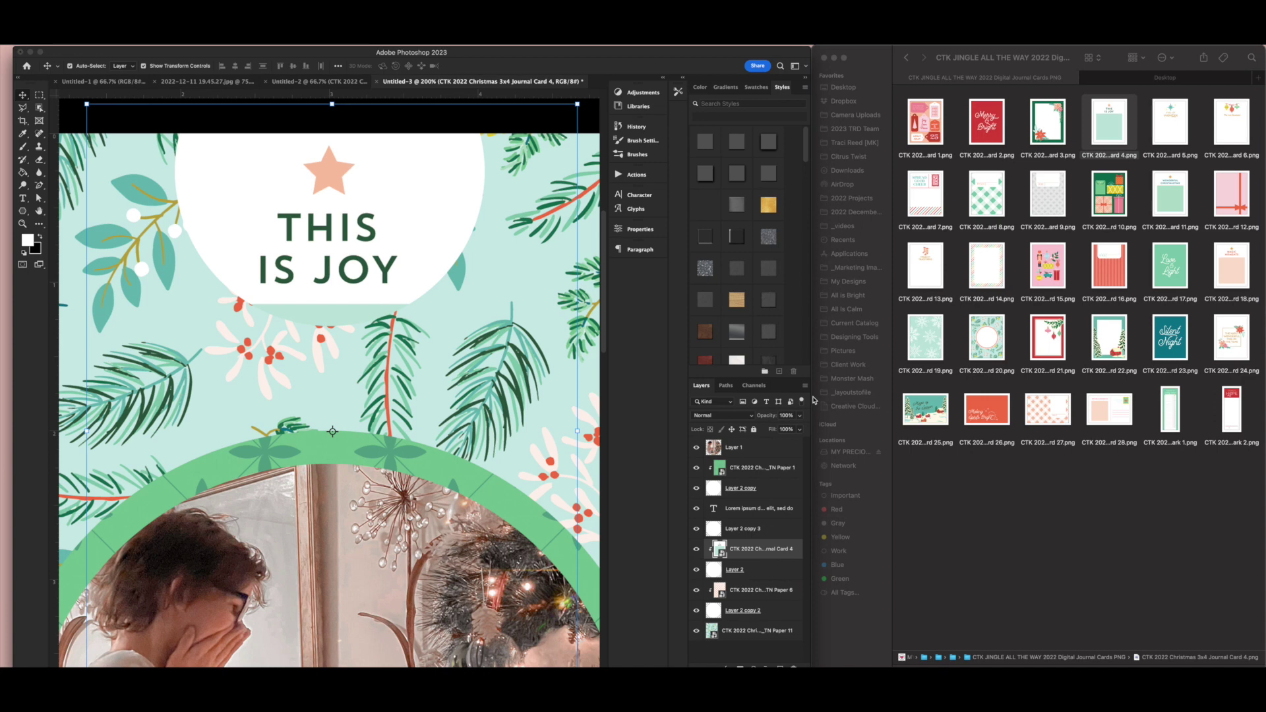
click(23, 147)
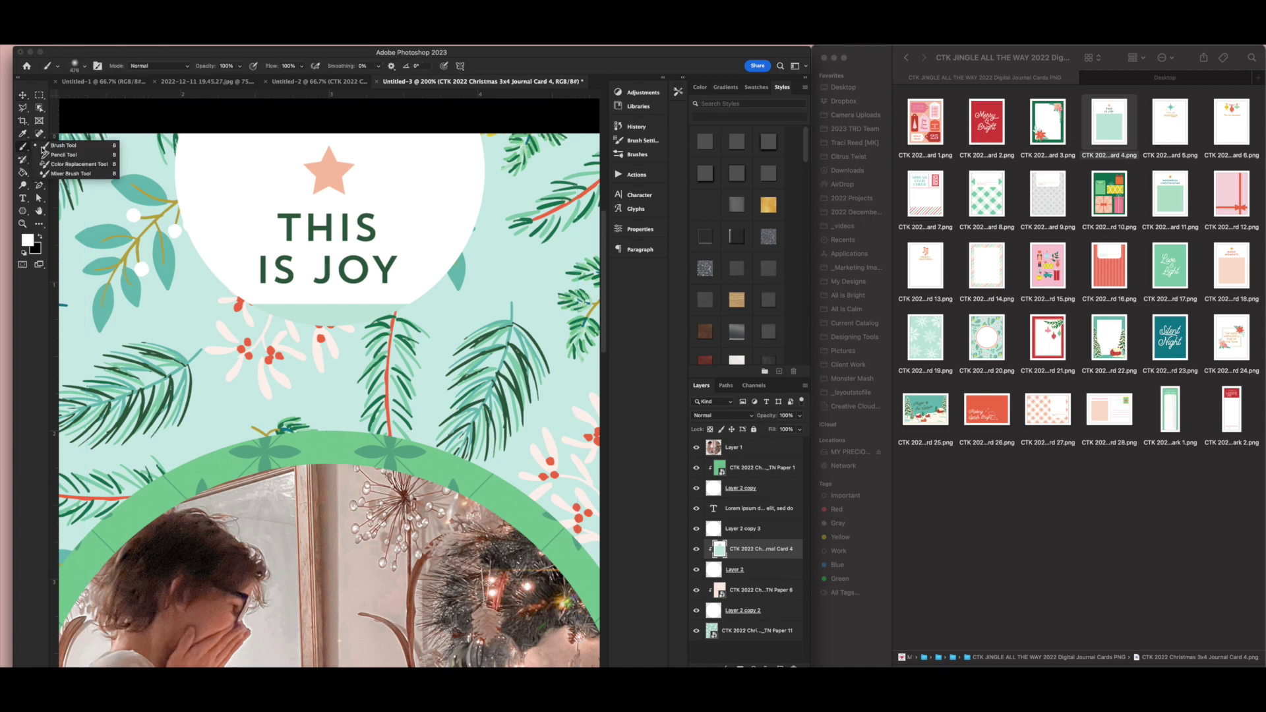
click(78, 66)
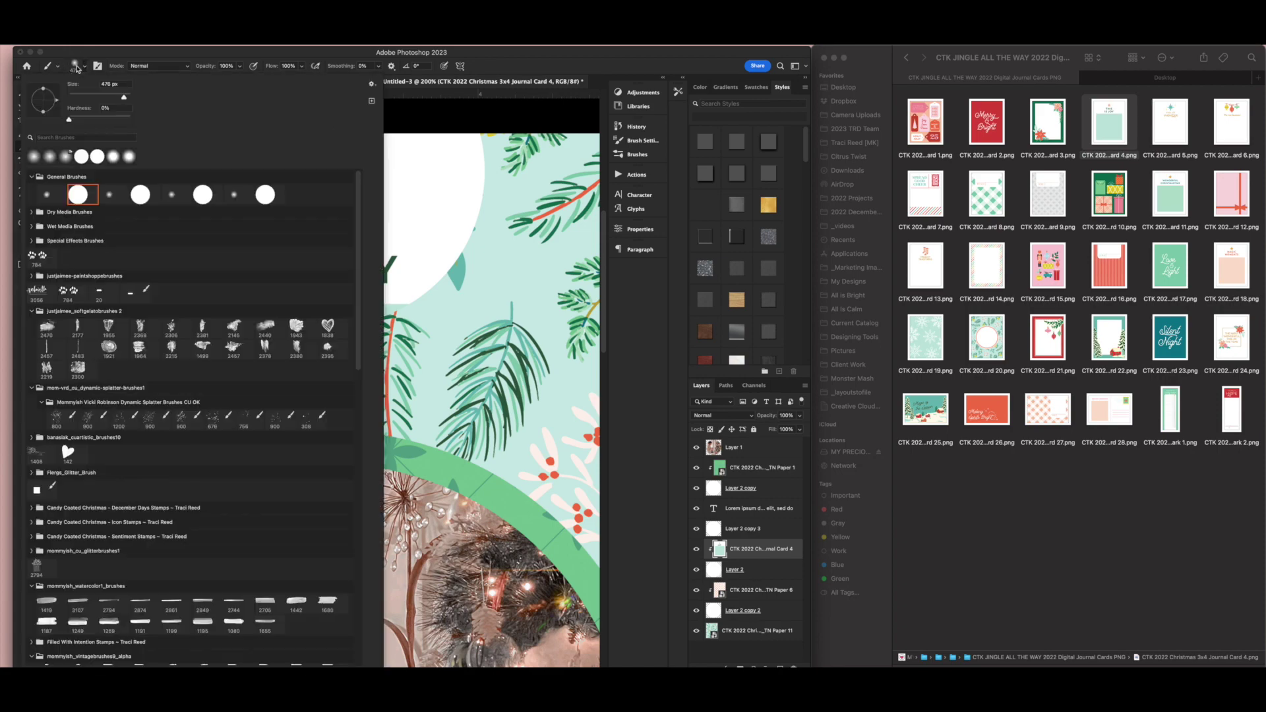
click(78, 195)
click(431, 164)
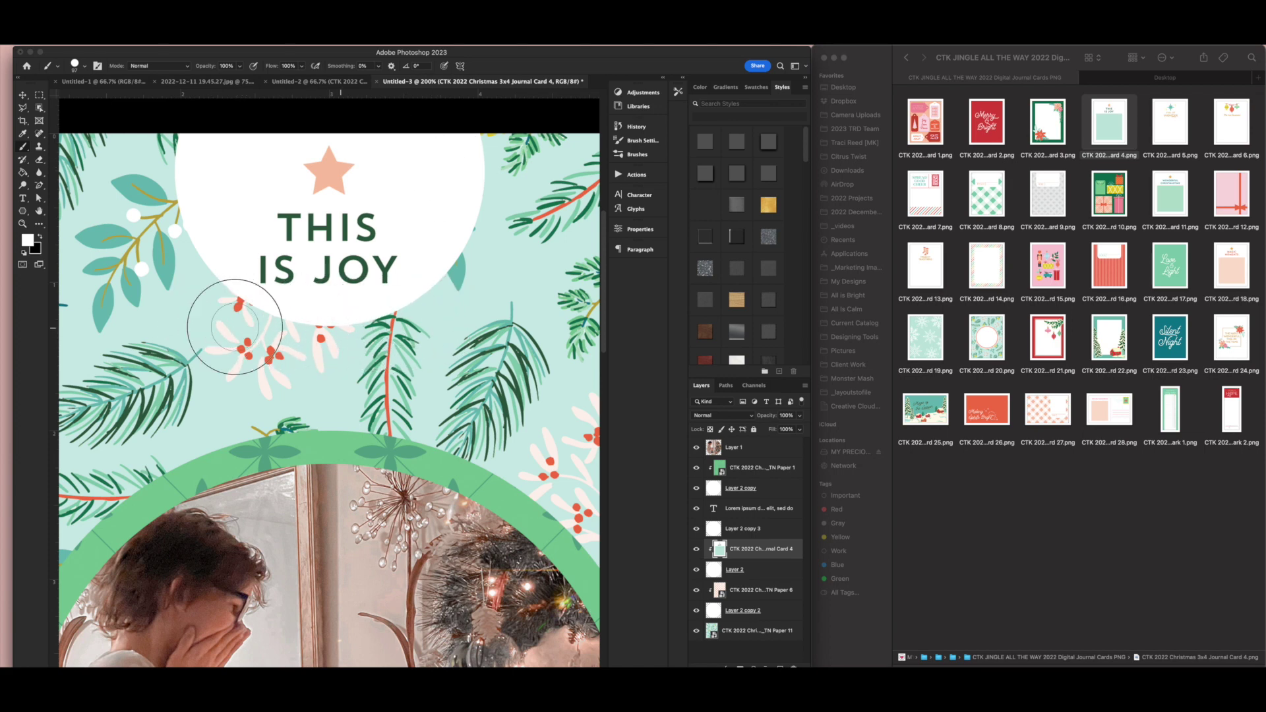
key(v)
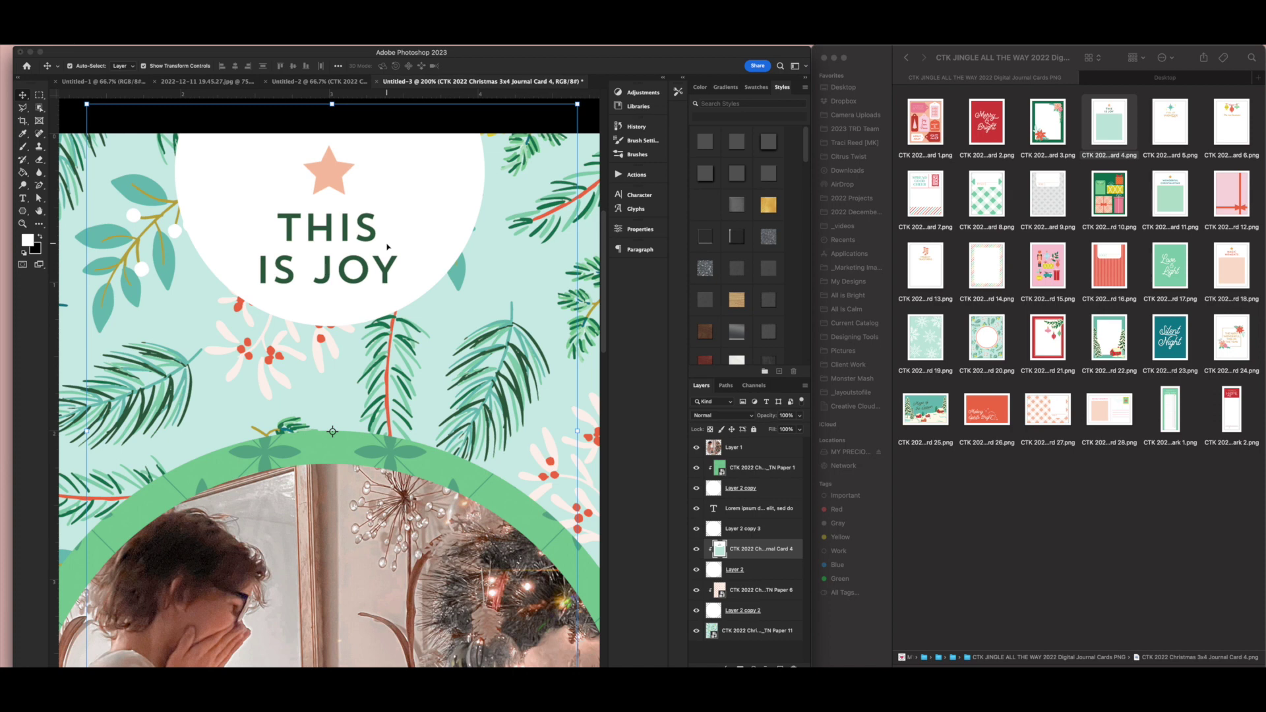
Step: Move the photo and its green circle up about 0.3 inch together and scale both to about 110%
key(super+0)
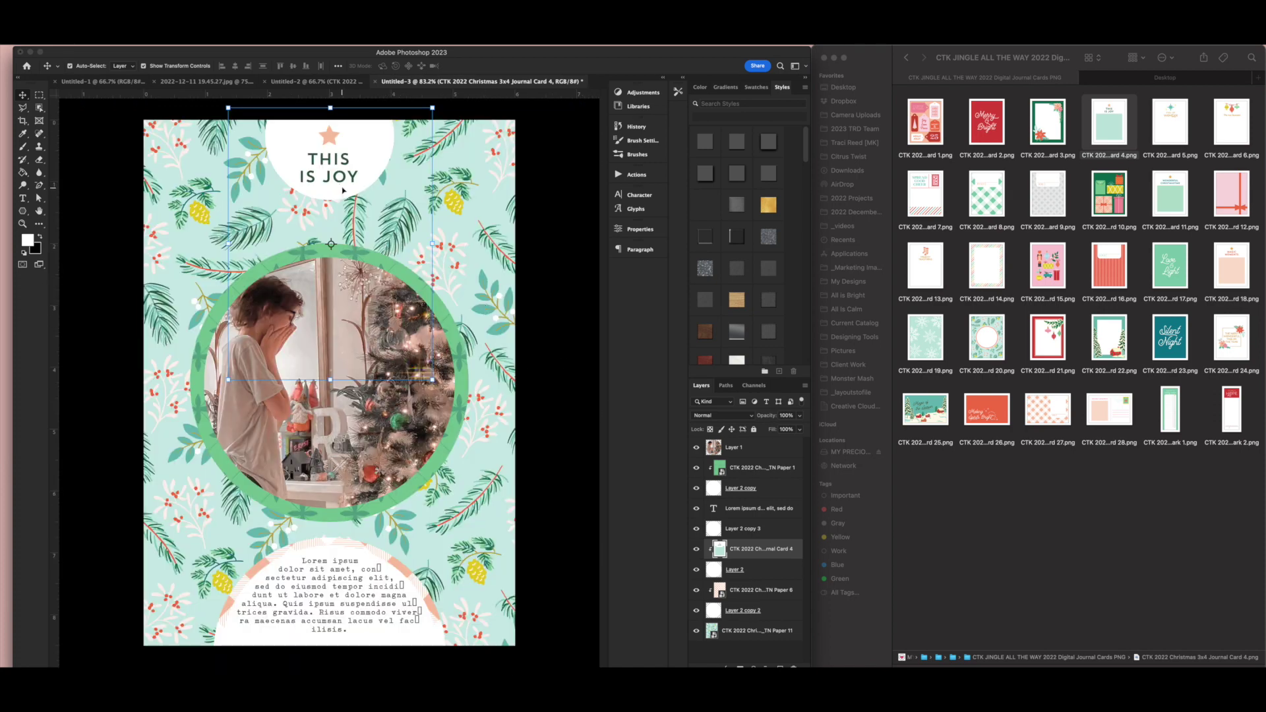
drag(554, 386, 349, 389)
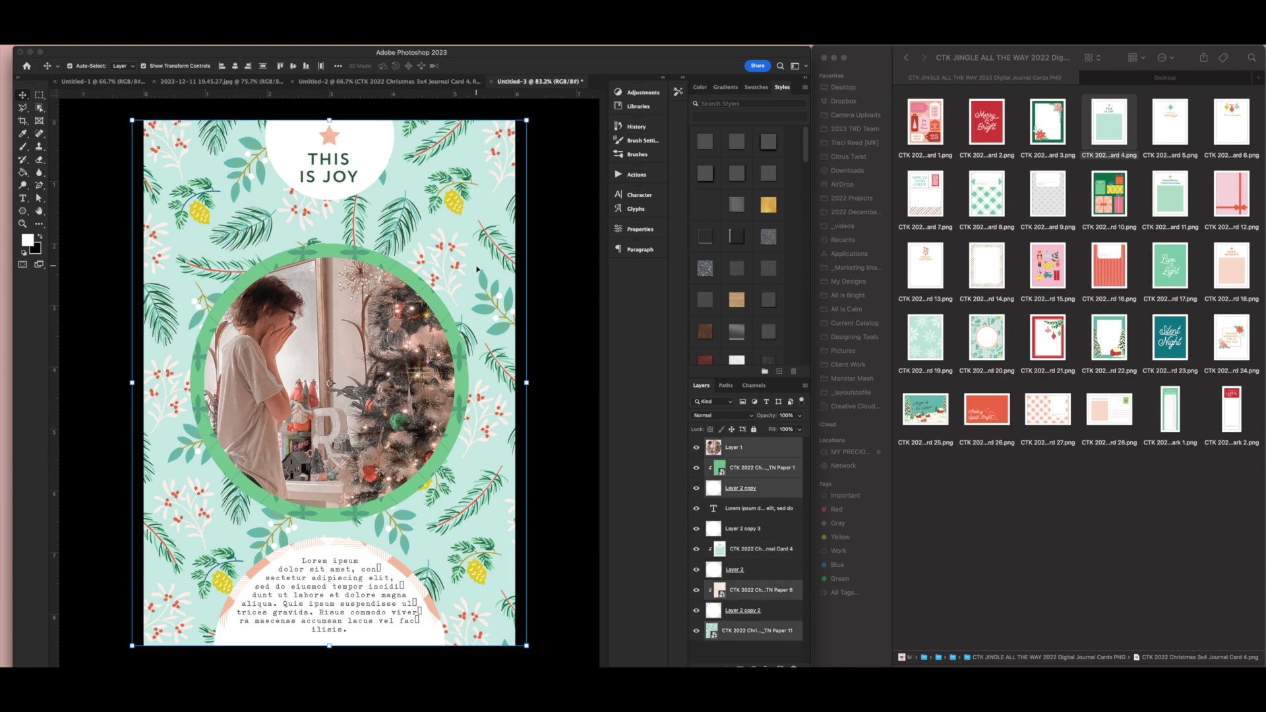
click(587, 426)
click(464, 382)
click(766, 490)
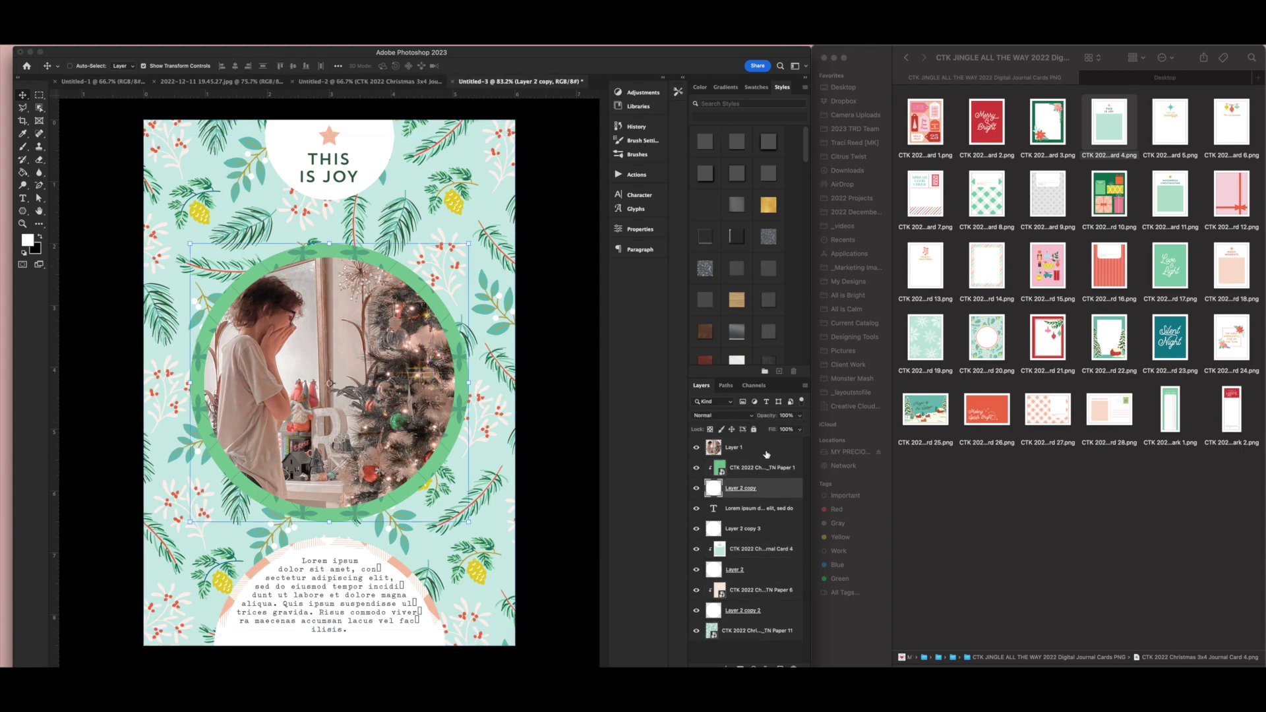
super+click(752, 447)
drag(367, 397, 367, 378)
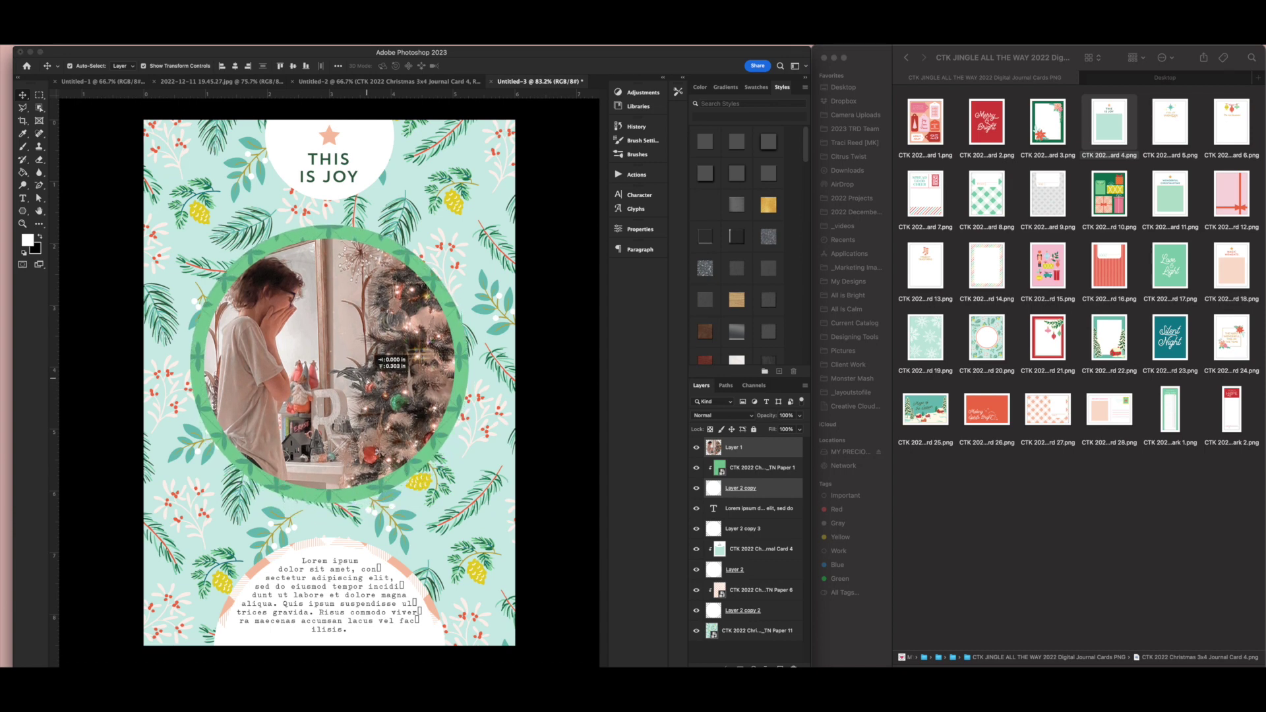
key(super+t)
drag(466, 364, 432, 370)
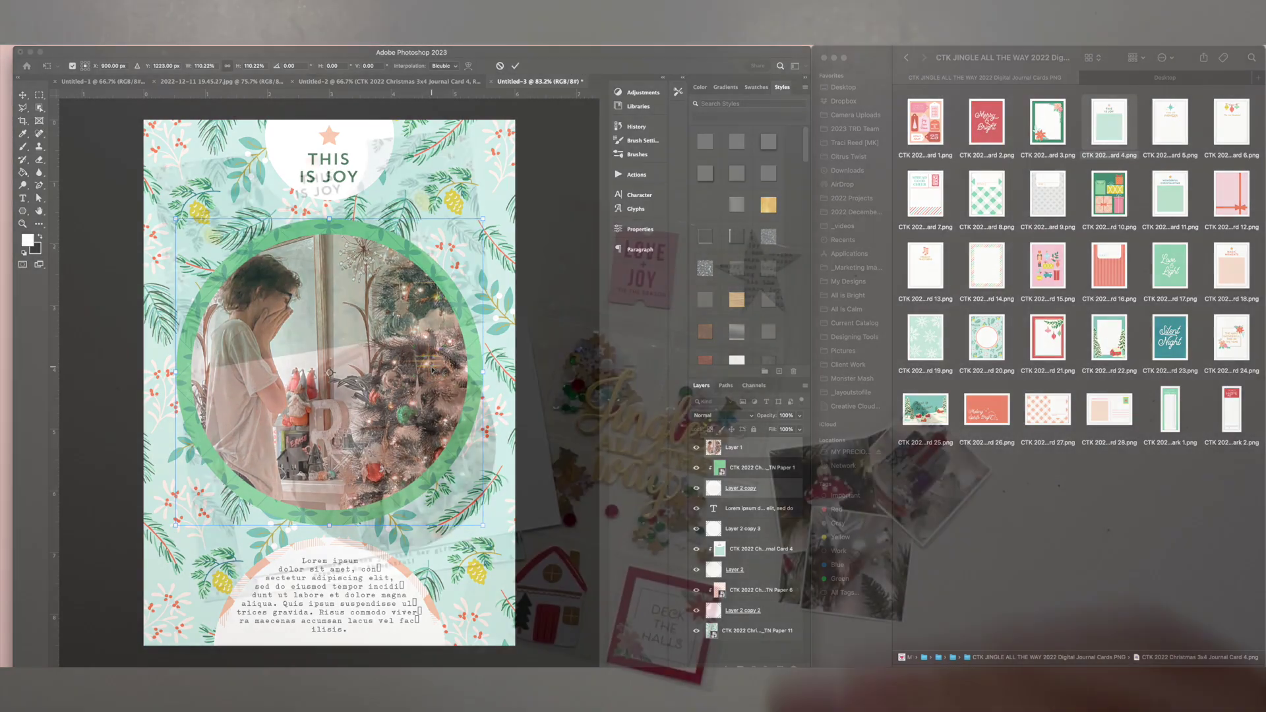